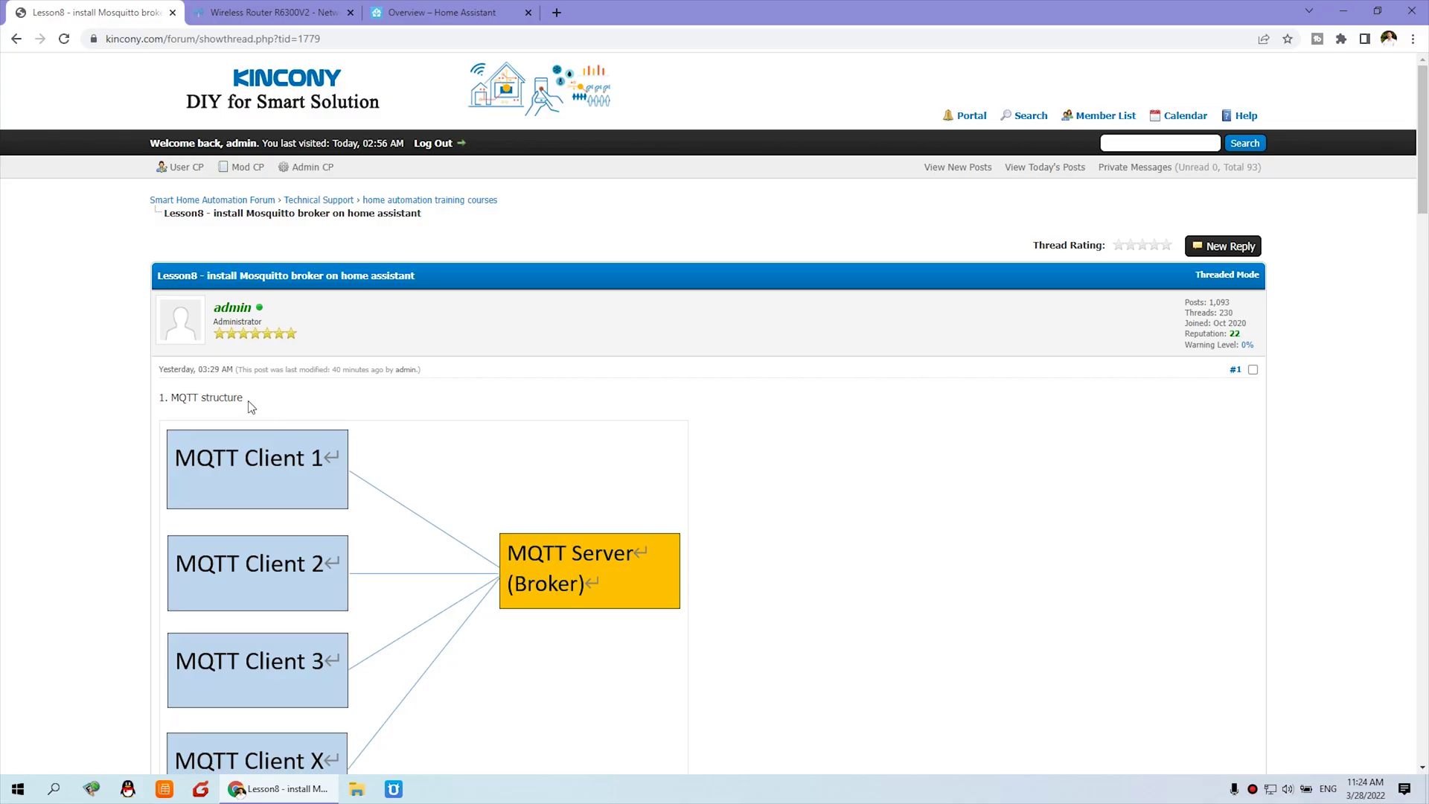
Read the lesson's MQTT structure section down to the mosquitto broker diagram.
drag(248, 400, 170, 398)
scroll(731, 414, down, 2)
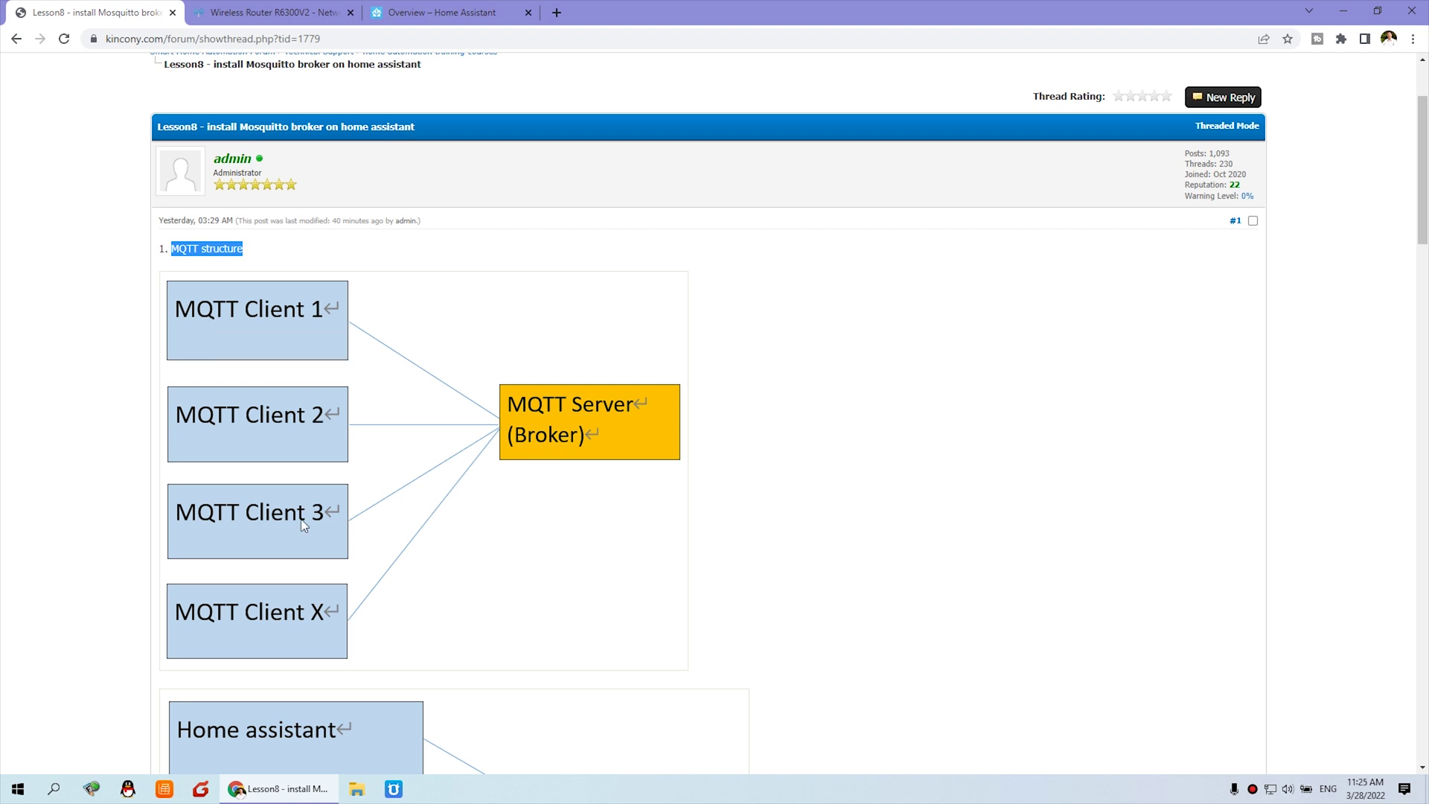
scroll(307, 517, down, 1)
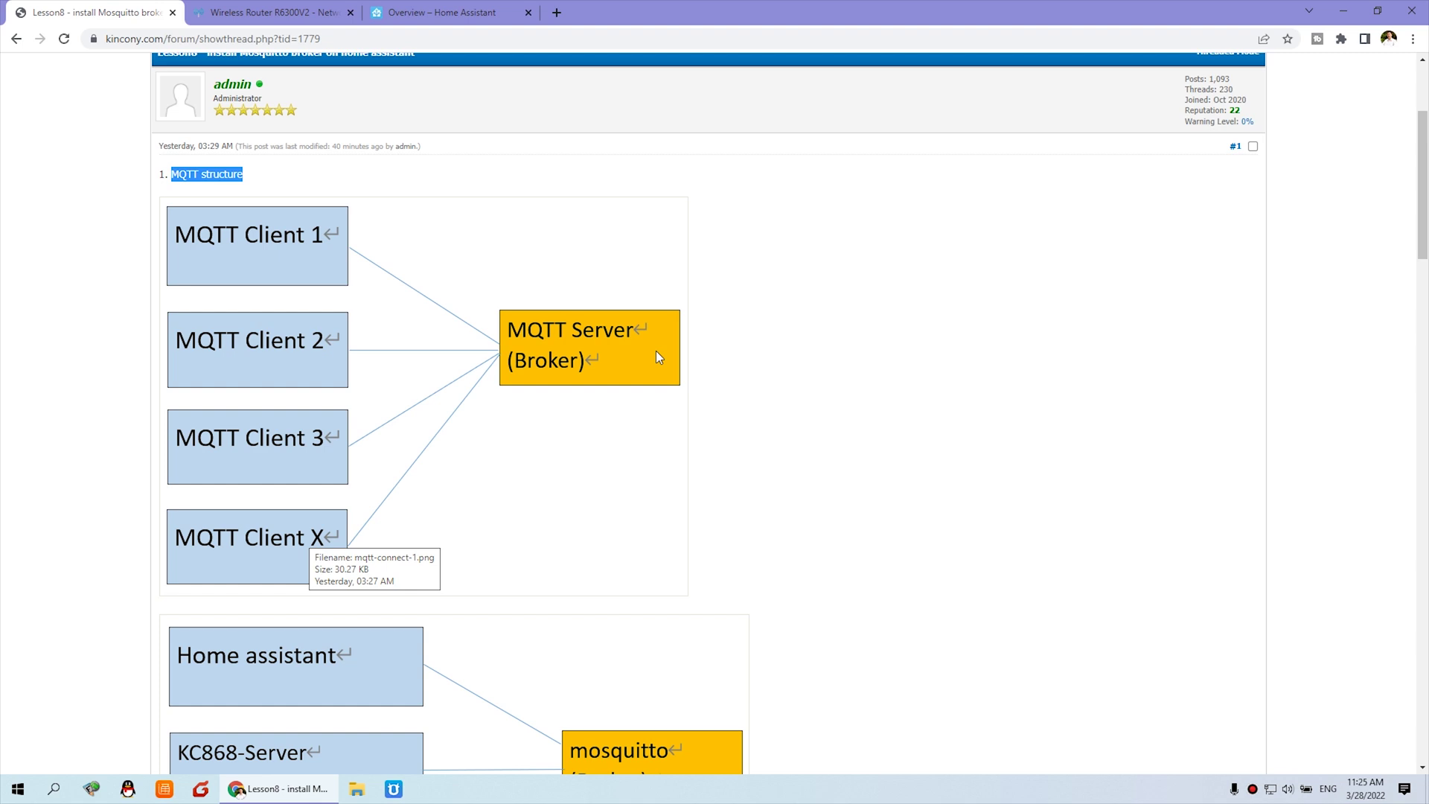
scroll(655, 351, down, 5)
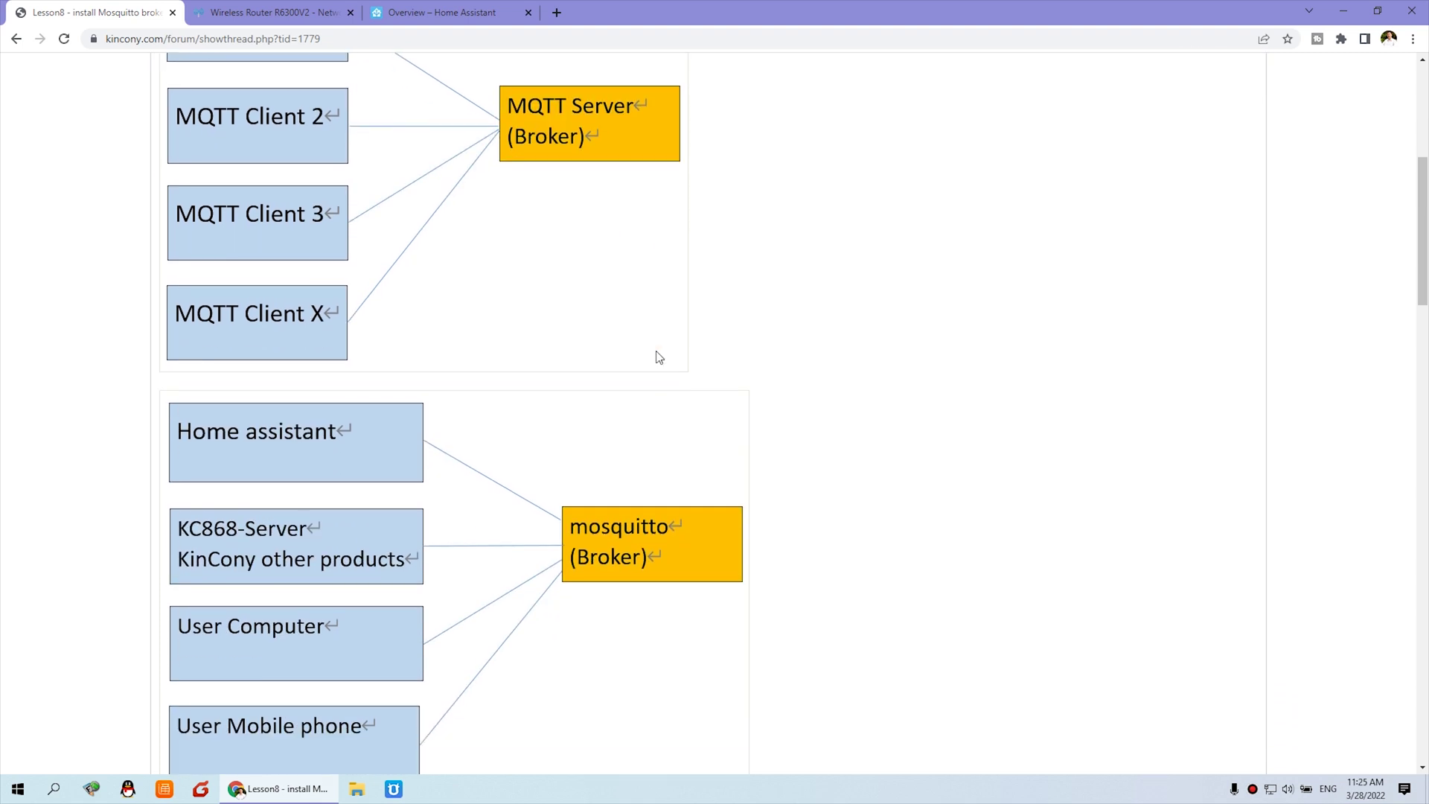
scroll(312, 356, up, 1)
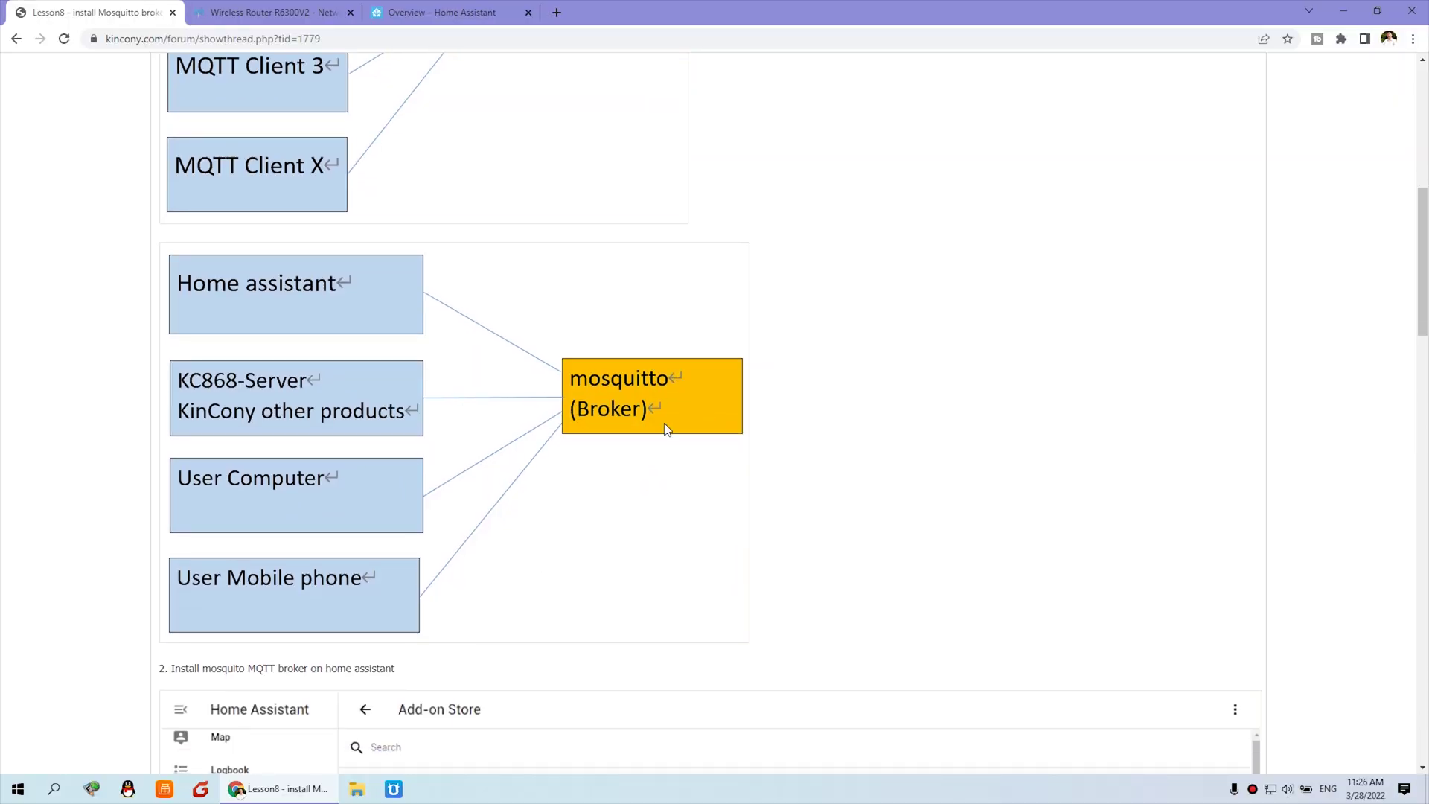
Scroll to the lesson's step 2 and review the Add-on Store screenshot pointing at Mosquitto broker.
scroll(668, 431, down, 2)
scroll(207, 390, down, 2)
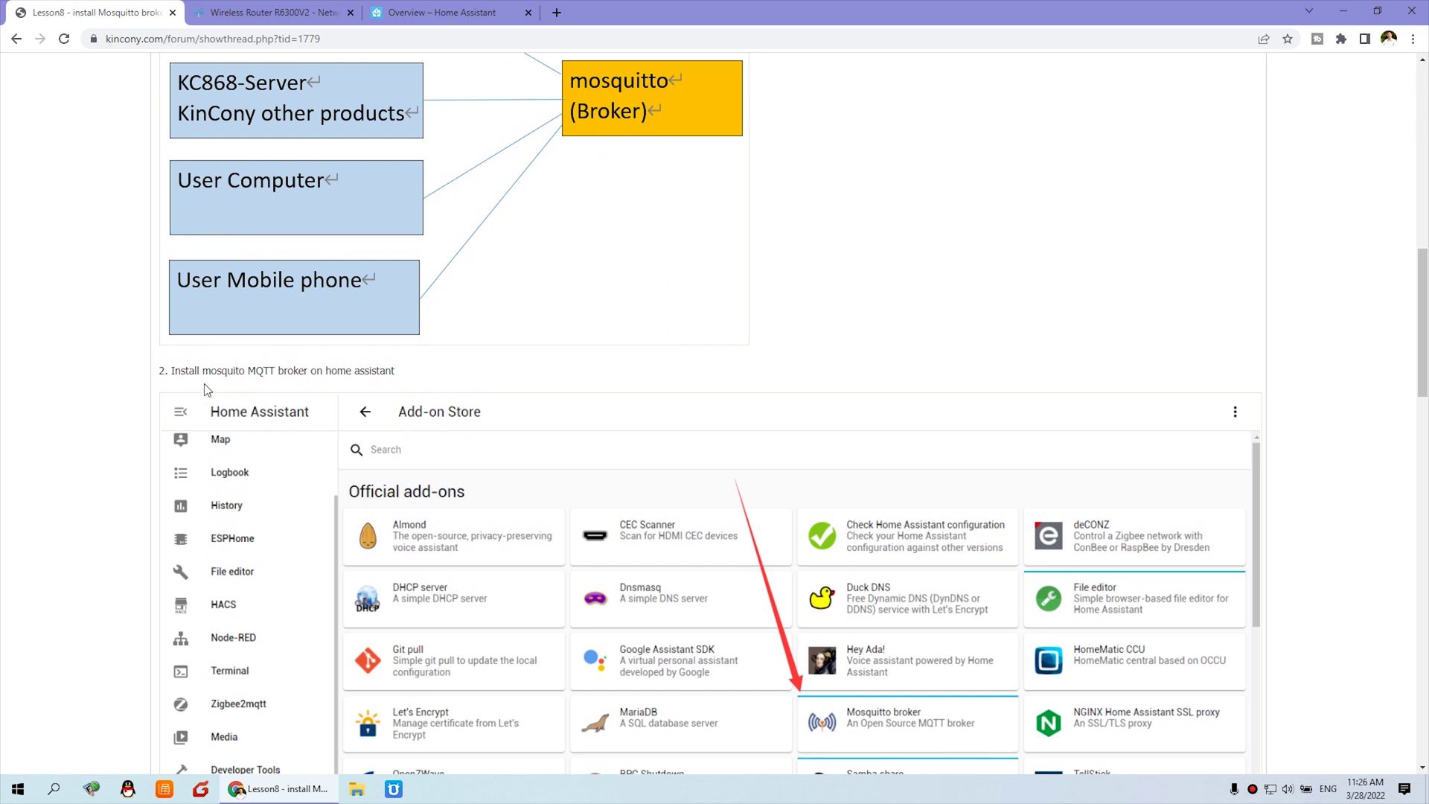
drag(173, 370, 399, 379)
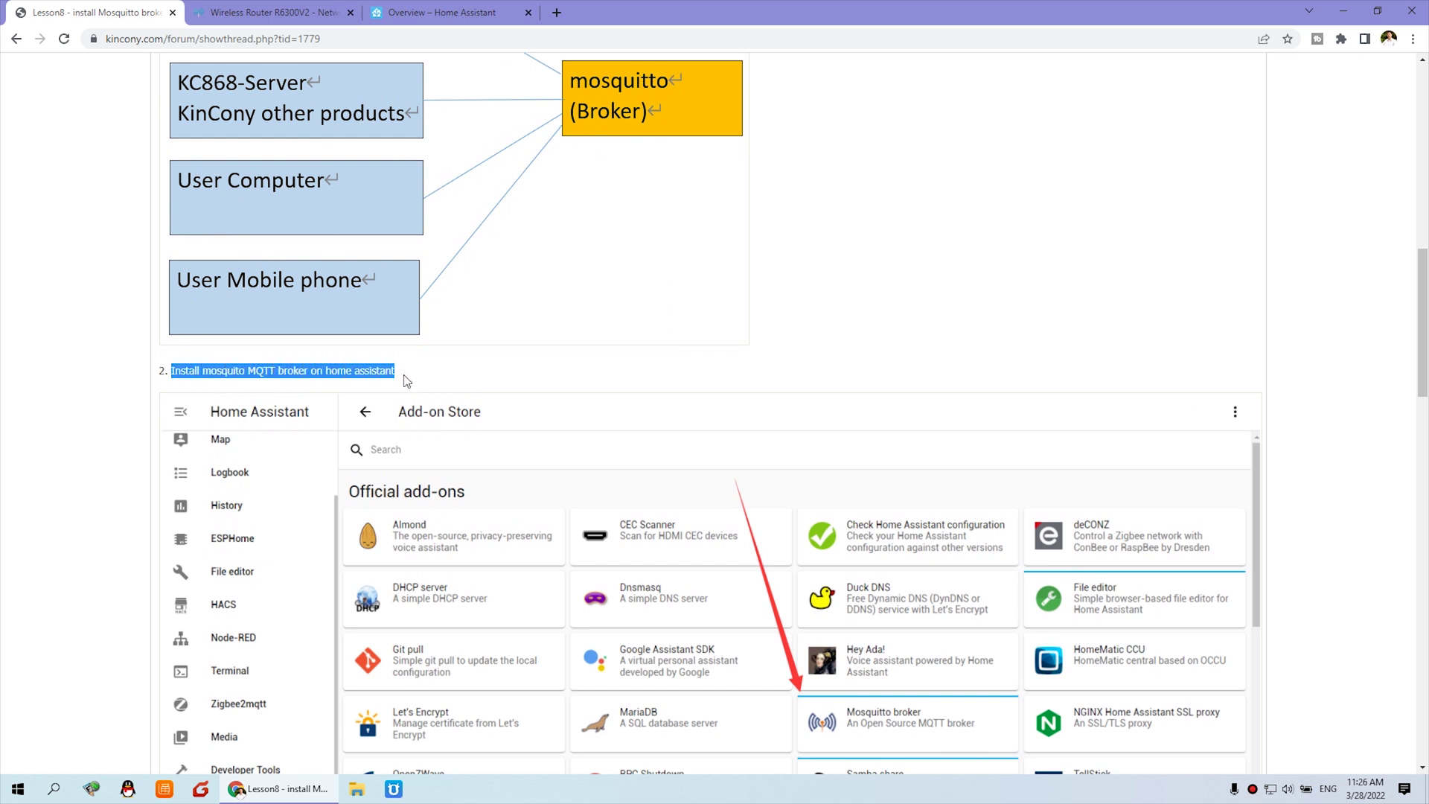
scroll(406, 381, down, 1)
click(447, 326)
scroll(928, 647, down, 1)
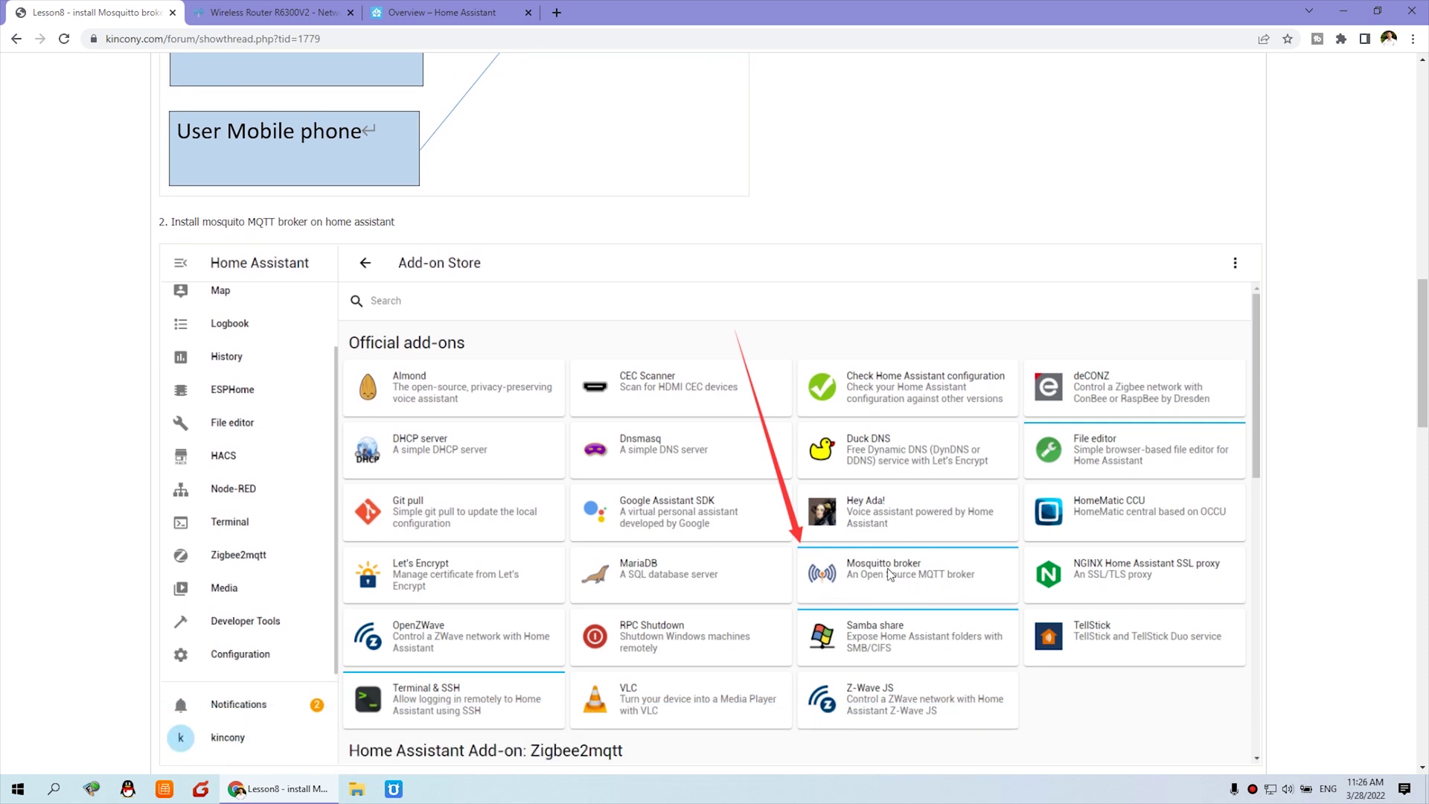
scroll(849, 531, down, 1)
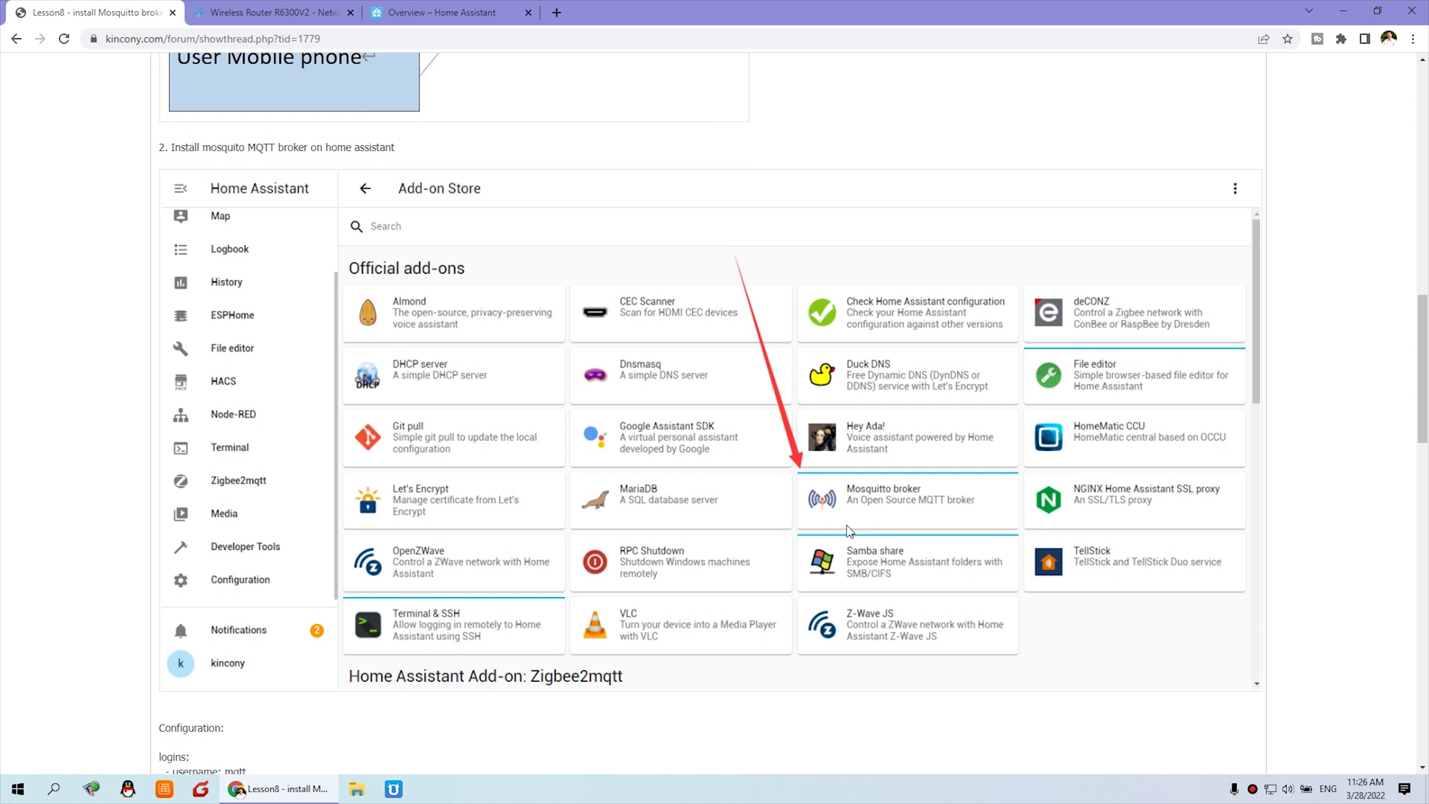
scroll(866, 505, down, 3)
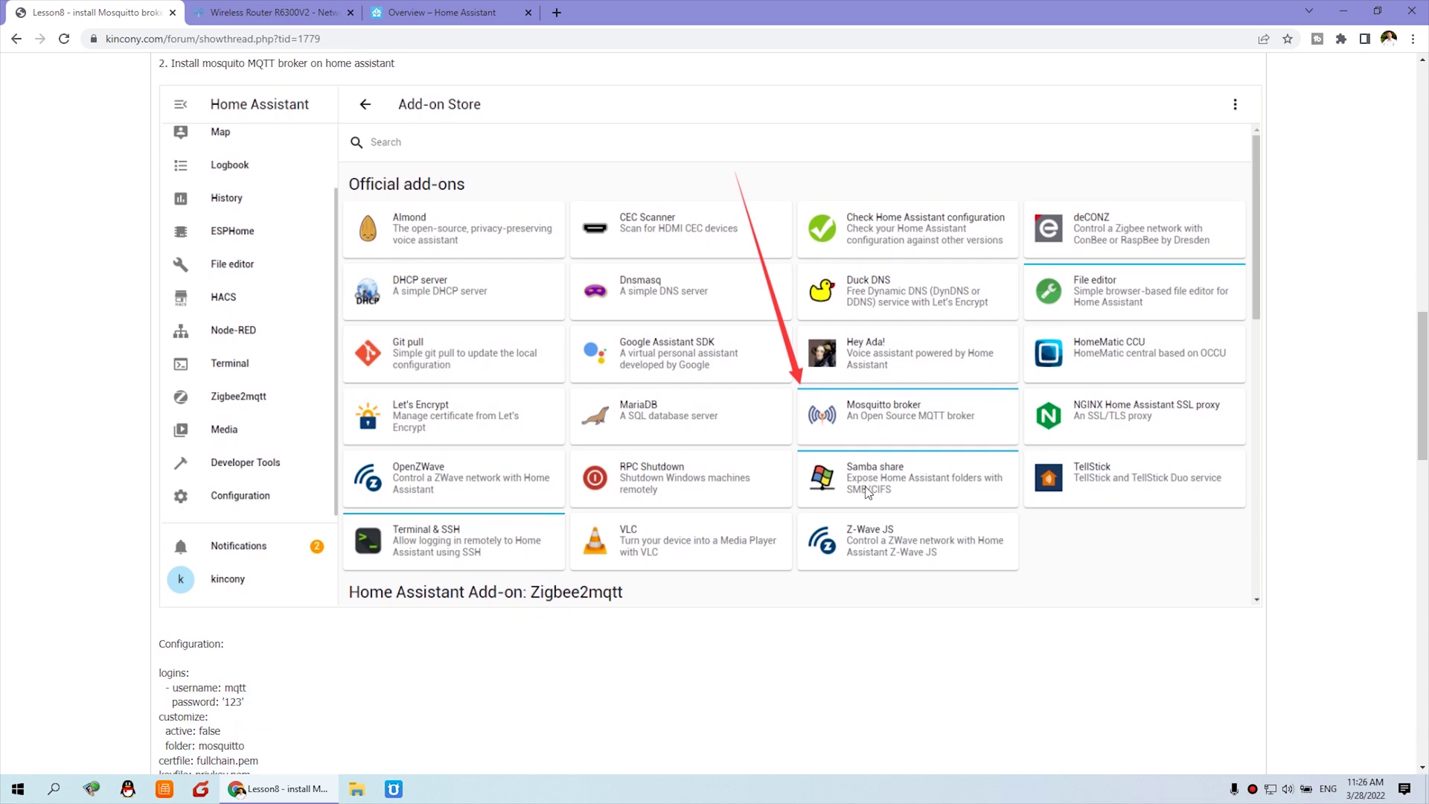
scroll(868, 493, up, 3)
Go to Configuration > Add-ons, Backups & Supervisor > Add-on Store and search for 'mos'.
click(451, 12)
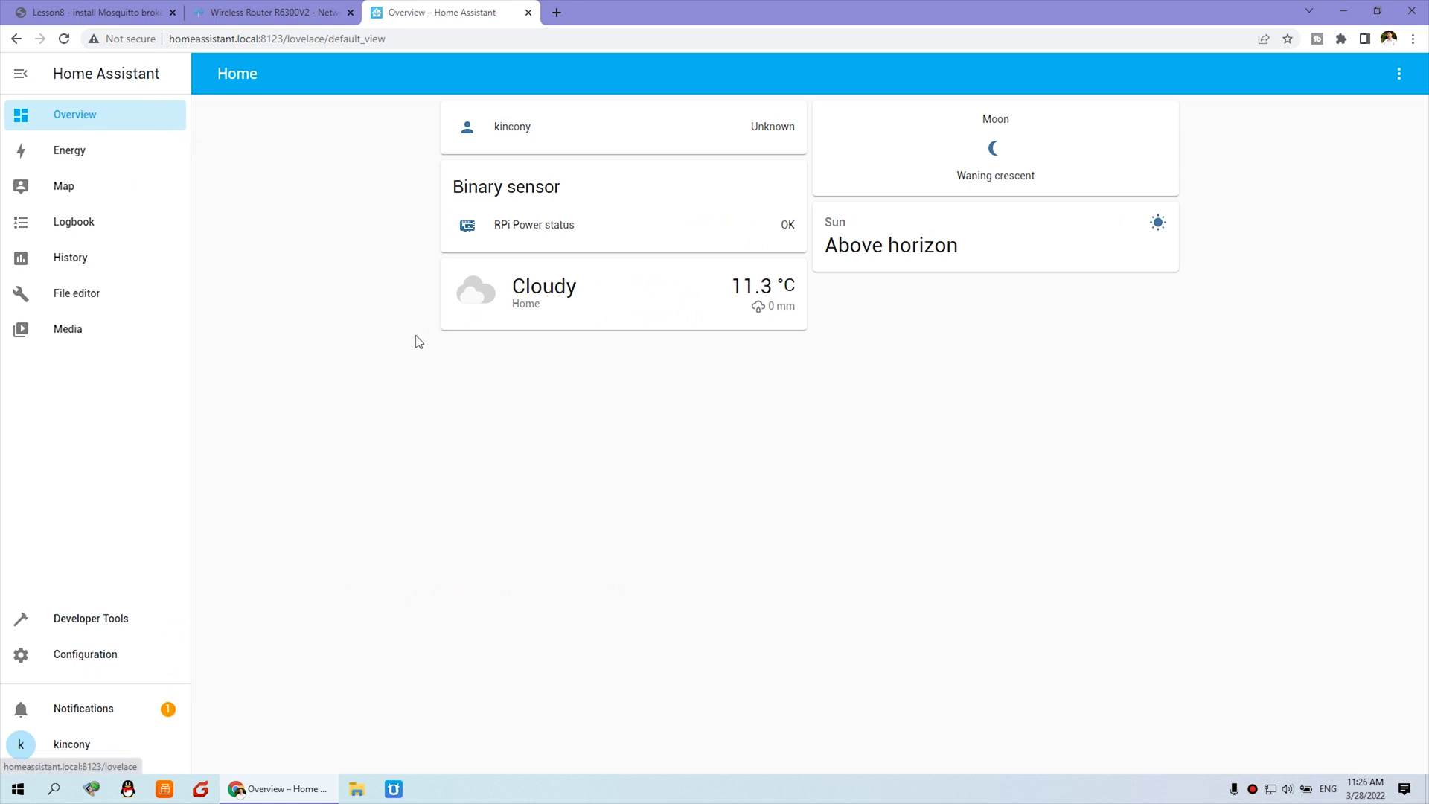
click(137, 662)
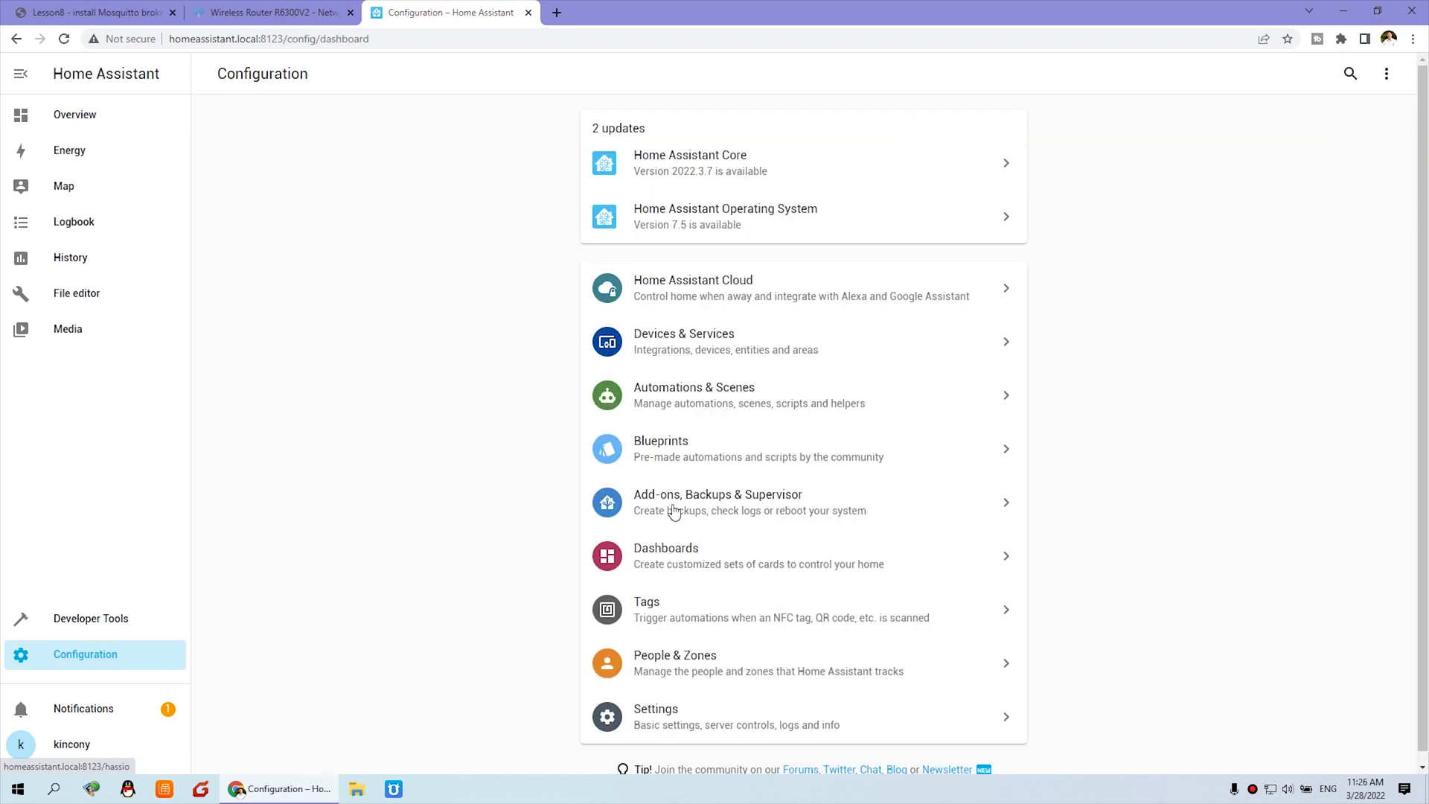
click(831, 512)
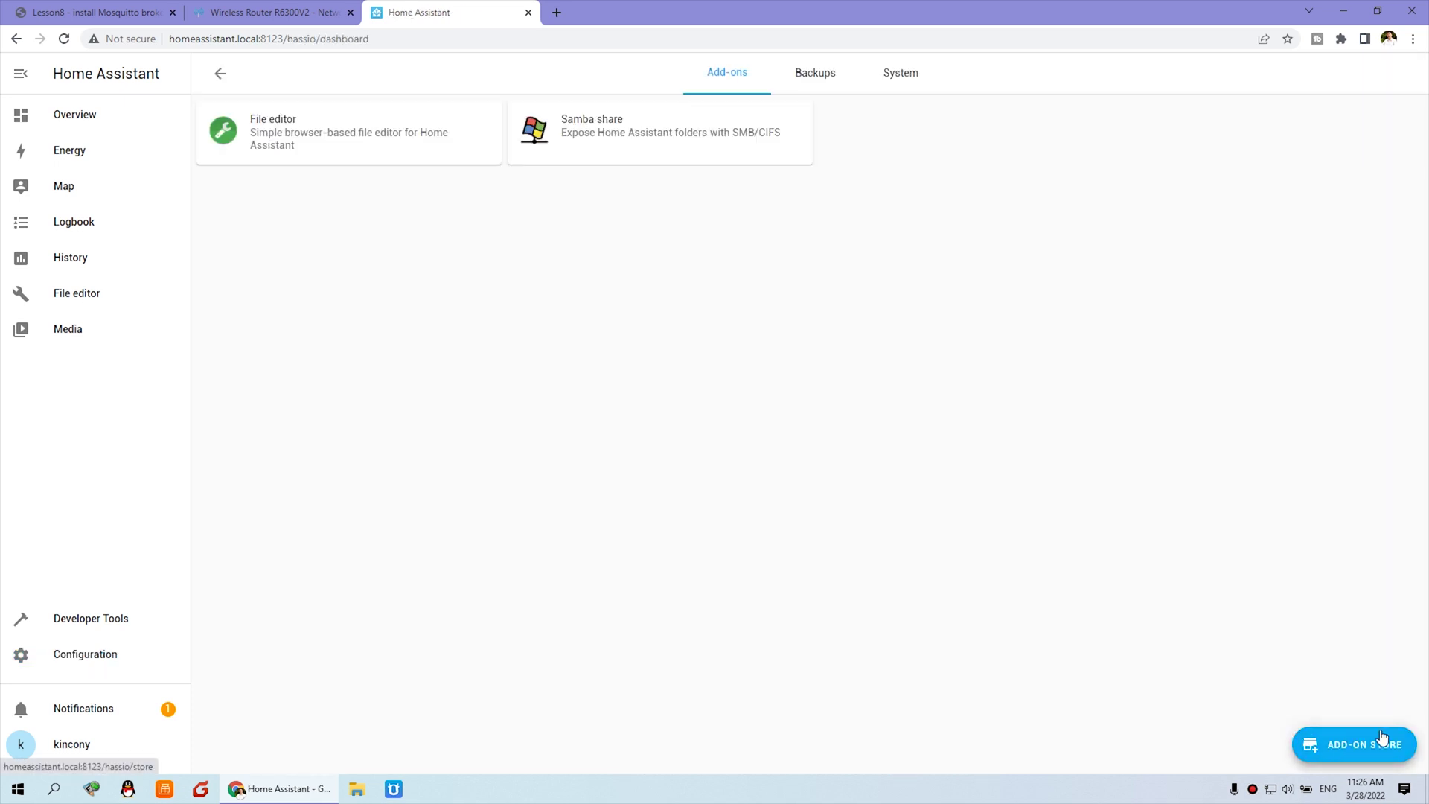
click(1401, 745)
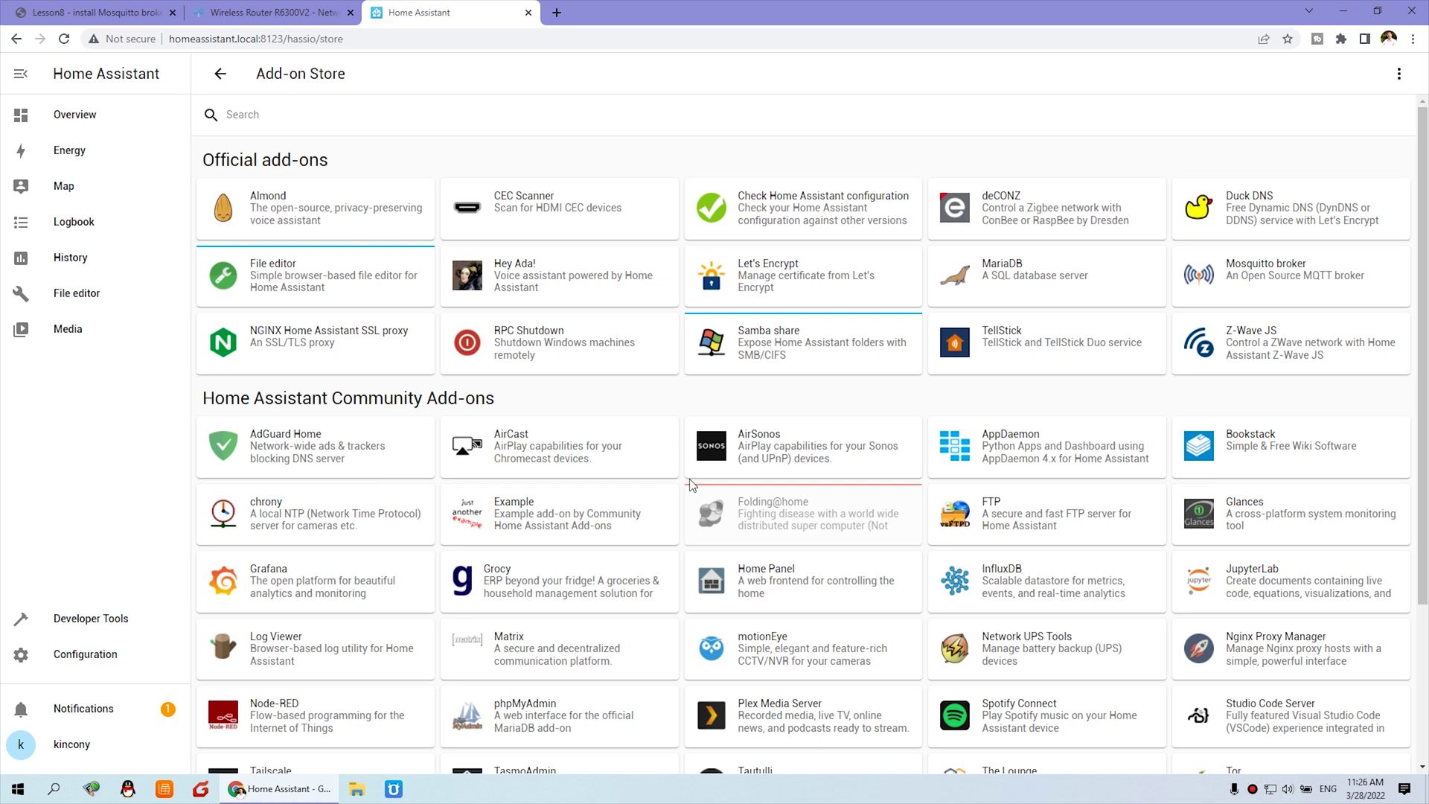
scroll(691, 486, down, 3)
scroll(691, 485, up, 2)
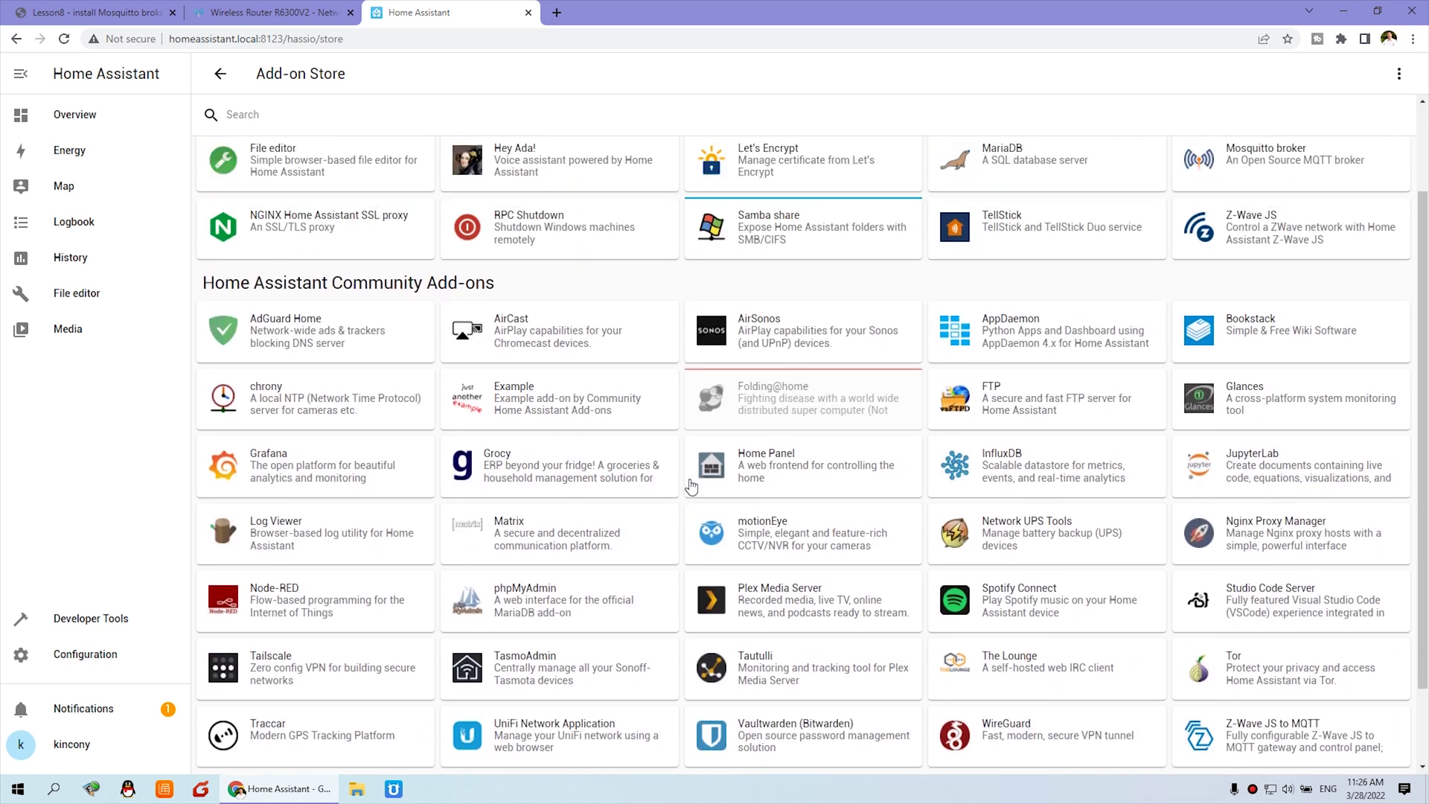
scroll(691, 486, up, 1)
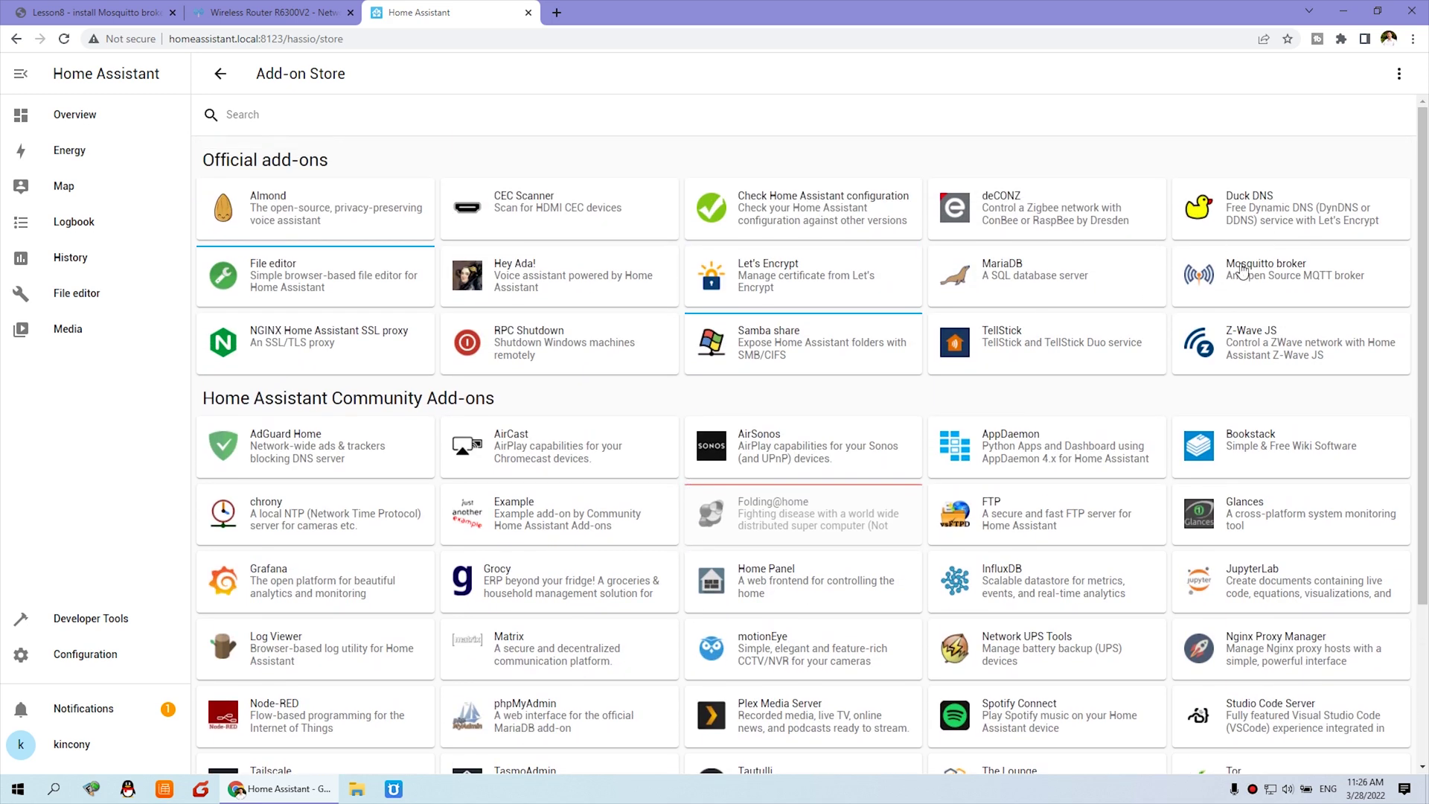
click(250, 120)
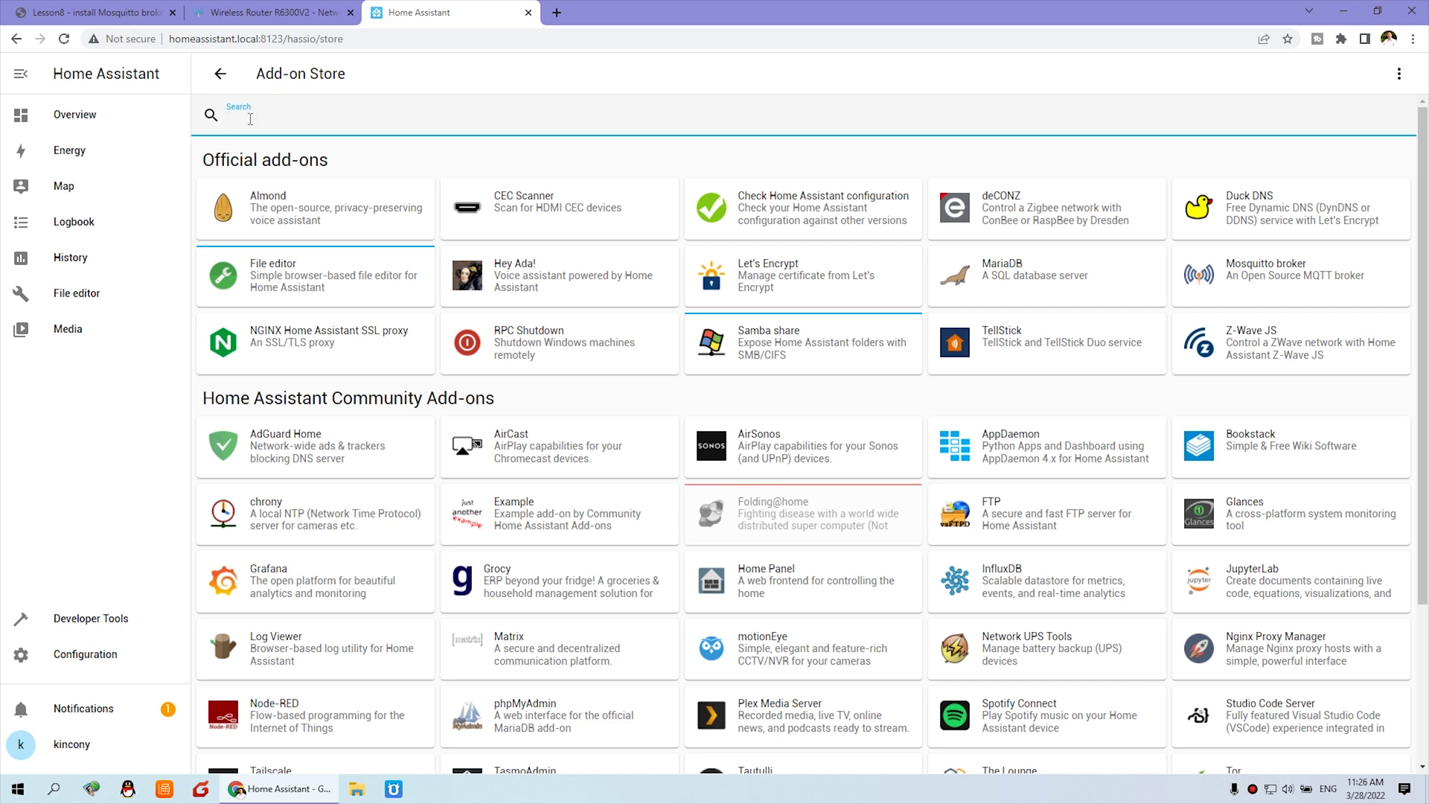
text(mos)
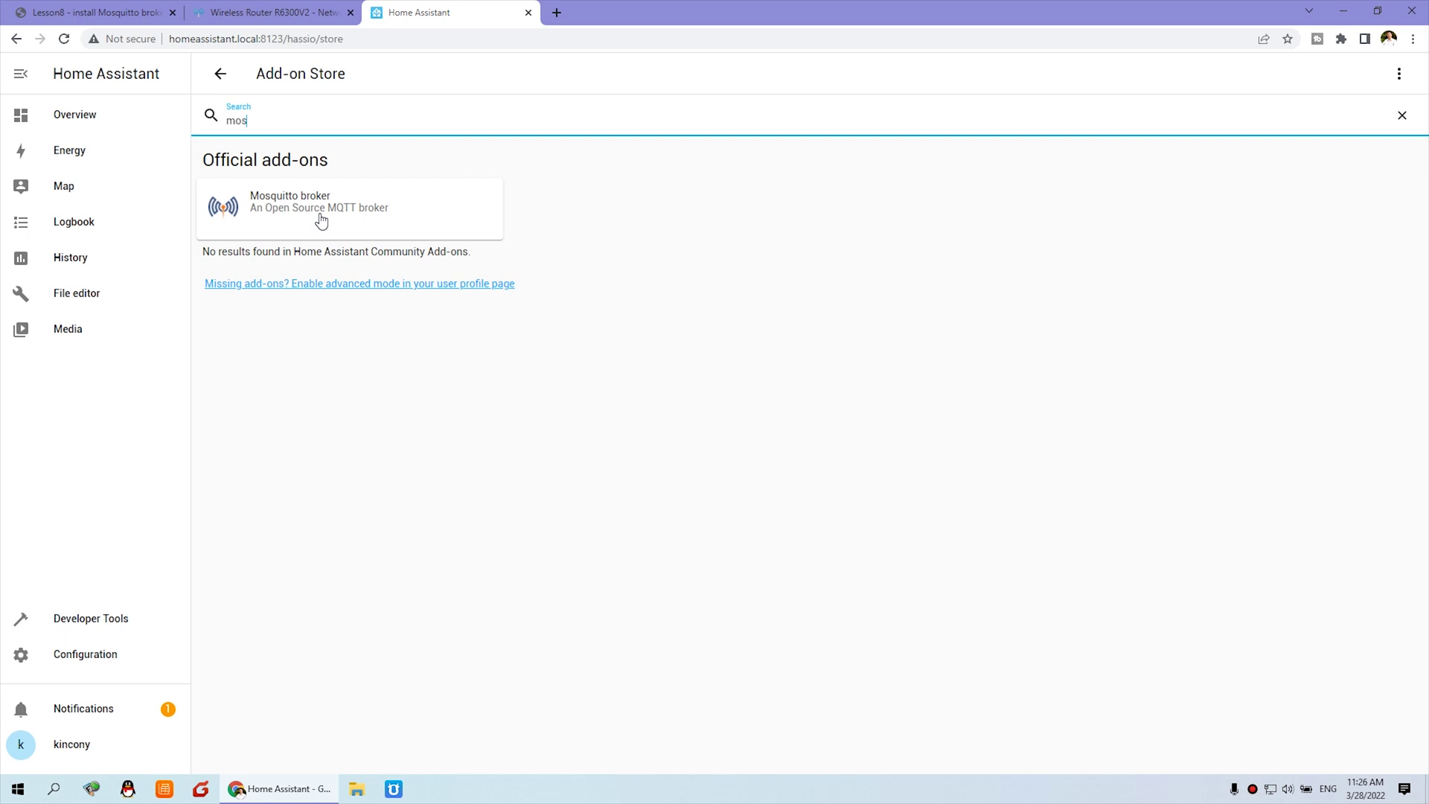
Install the Mosquitto broker add-on, then read the lesson's example login configuration.
click(360, 209)
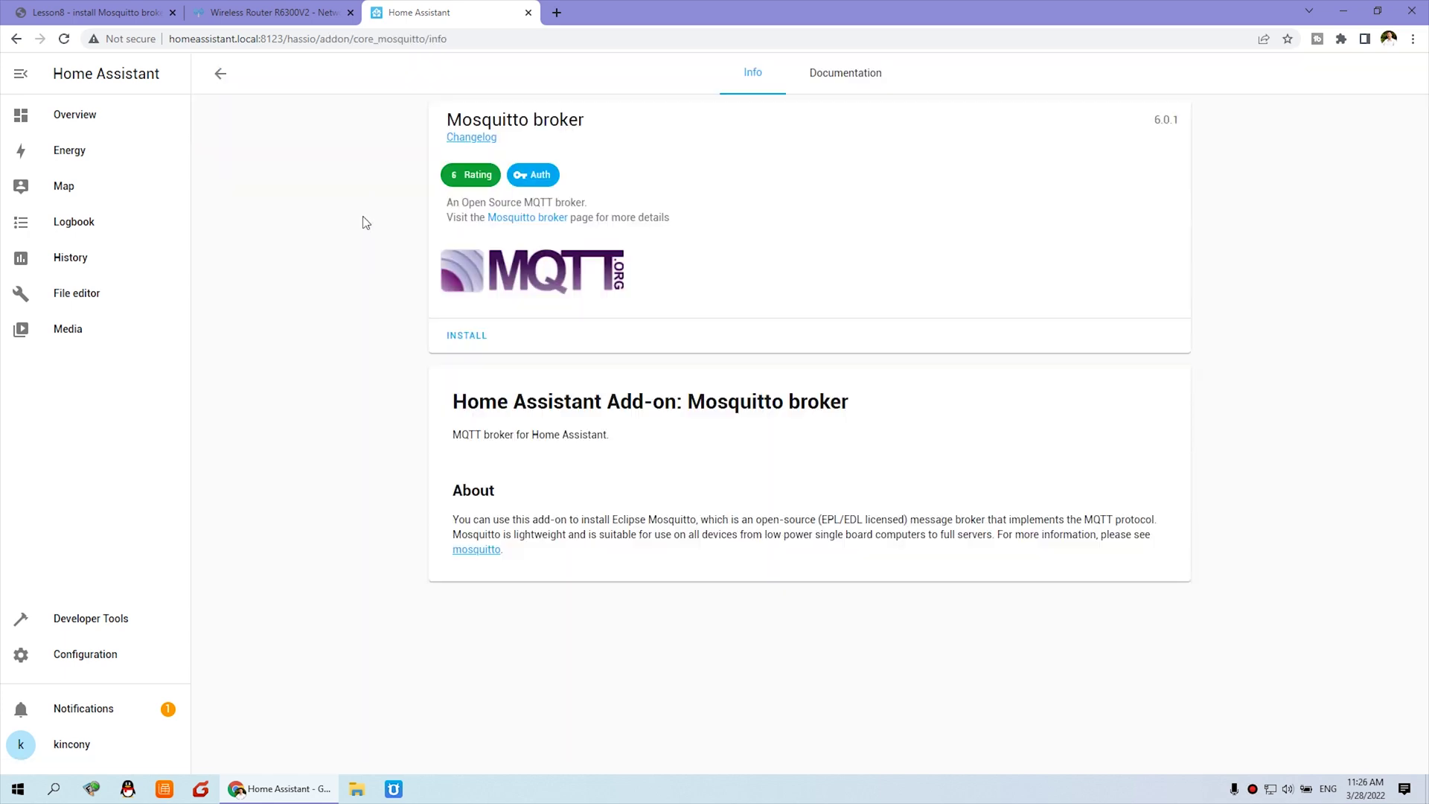
click(483, 342)
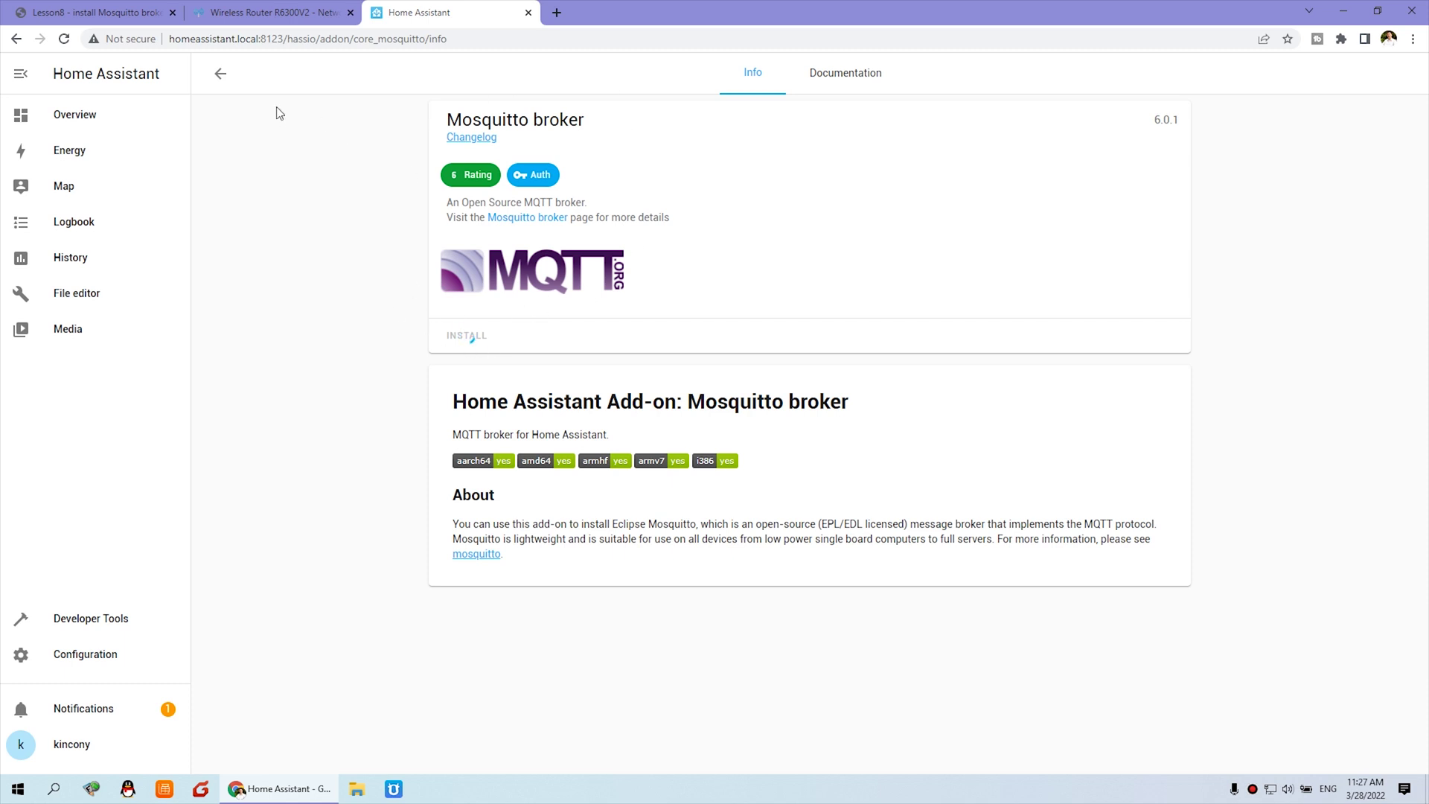
click(138, 22)
scroll(171, 534, down, 2)
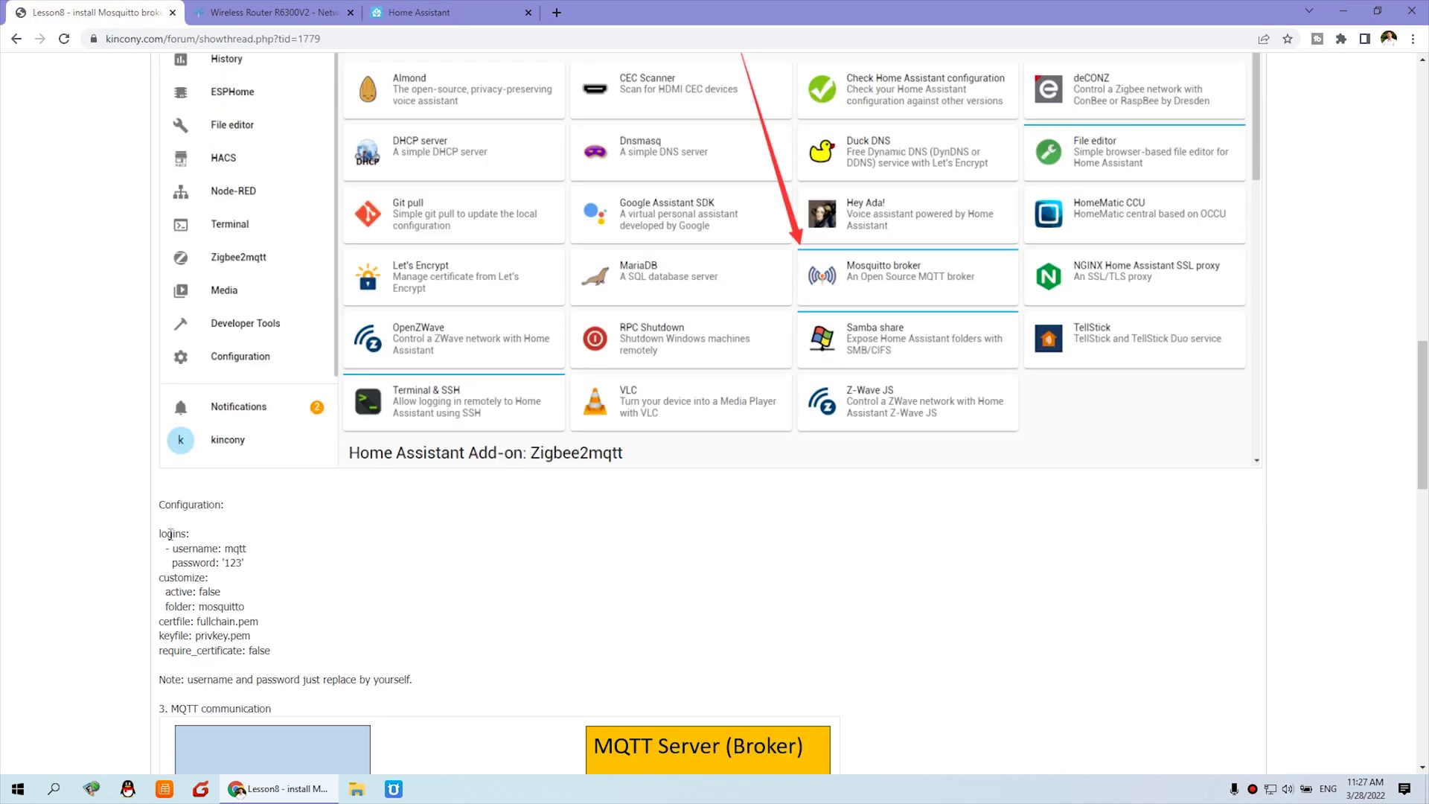
drag(187, 547, 243, 564)
scroll(276, 571, down, 1)
drag(184, 604, 424, 612)
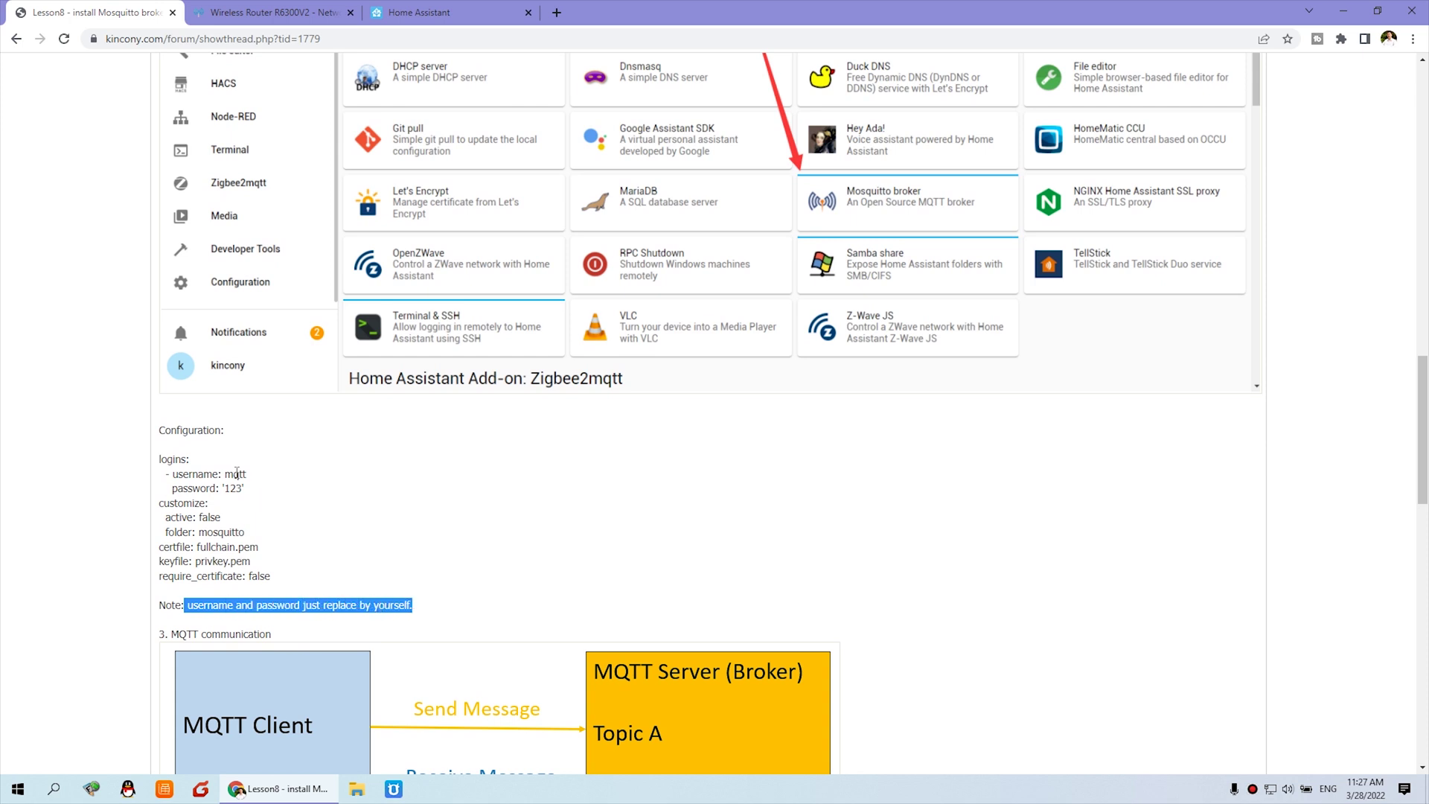
Show the installed Mosquitto broker 6.0.1 Configuration tab with its empty logins list.
click(417, 12)
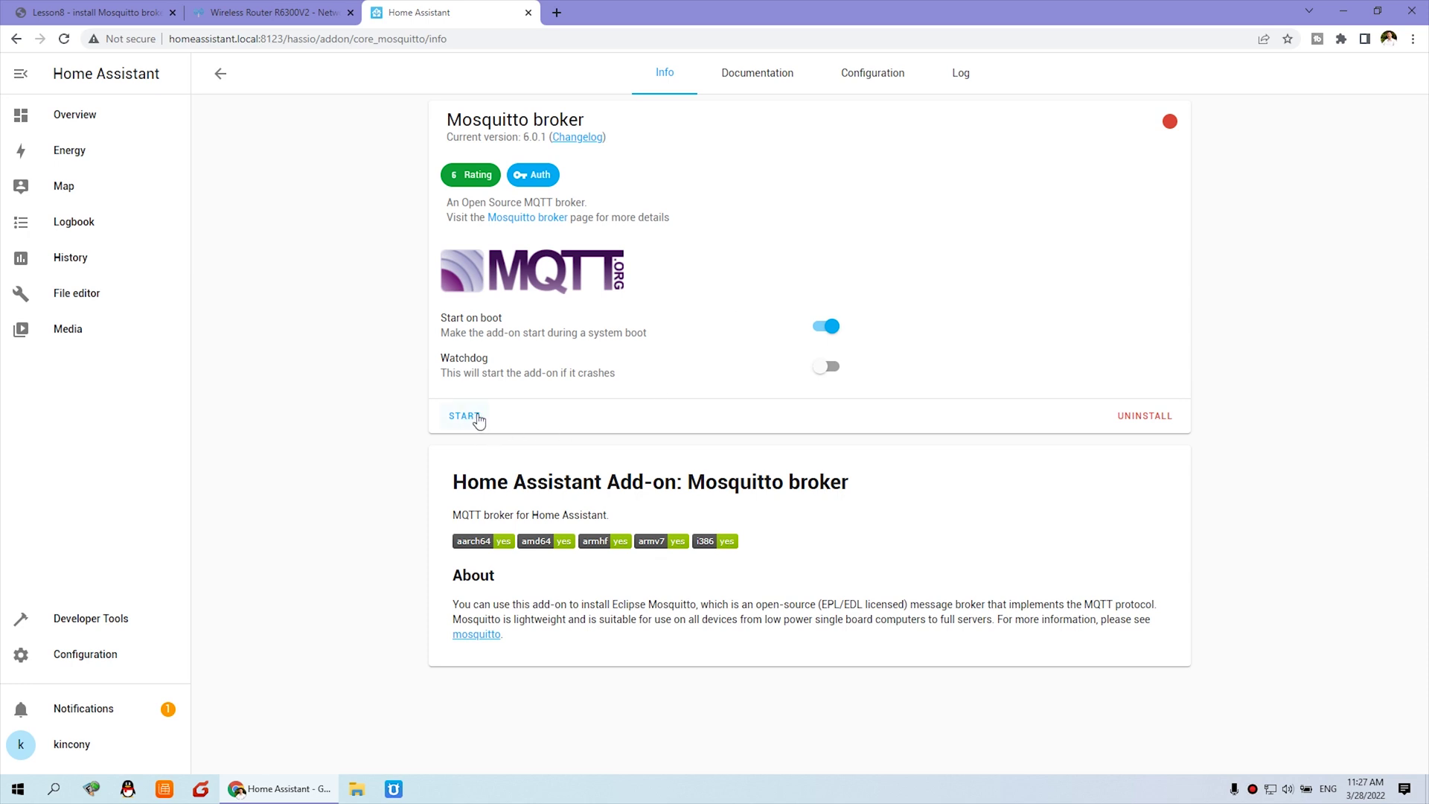
click(887, 72)
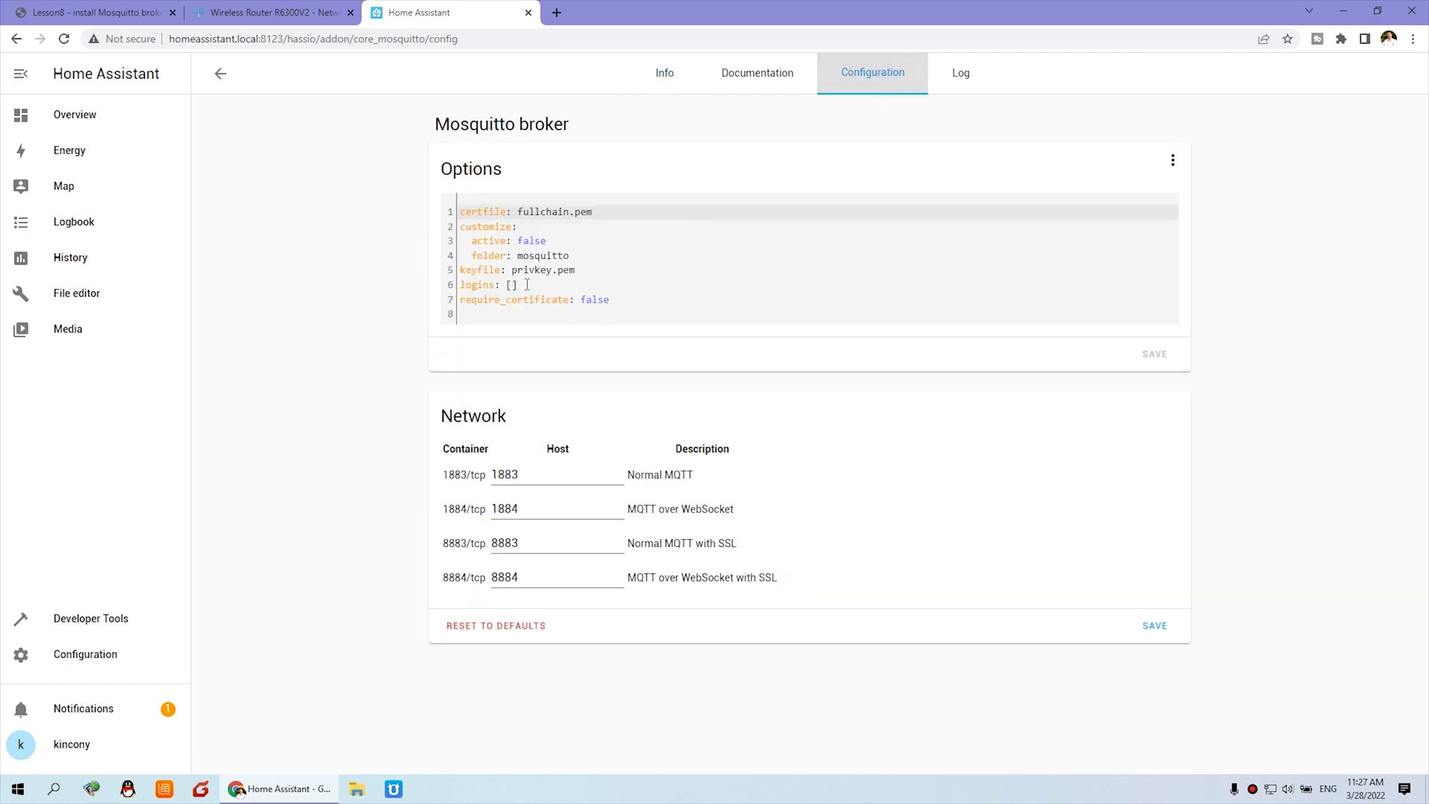
Copy the lesson's example username and password lines from the forum.
click(96, 13)
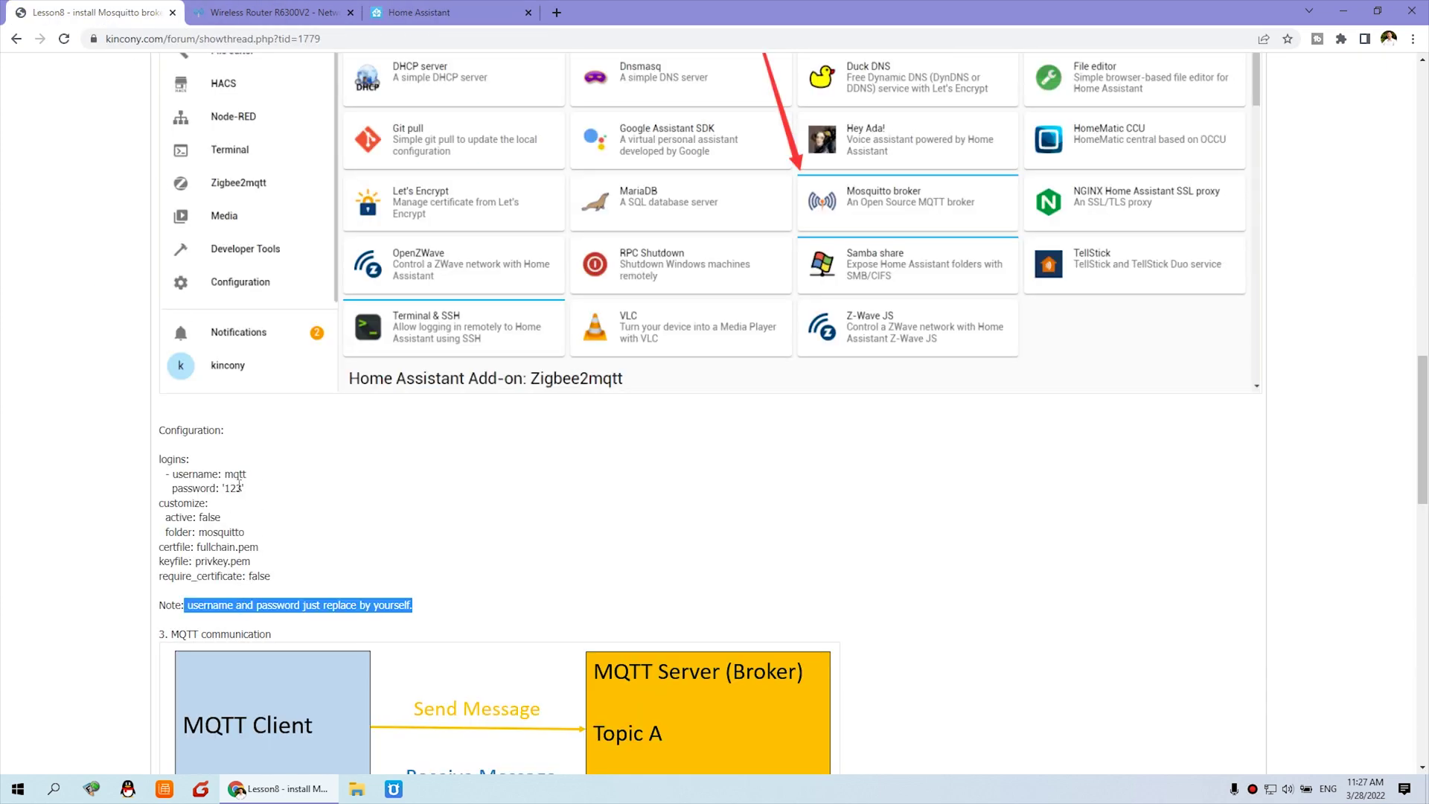
drag(246, 489, 161, 480)
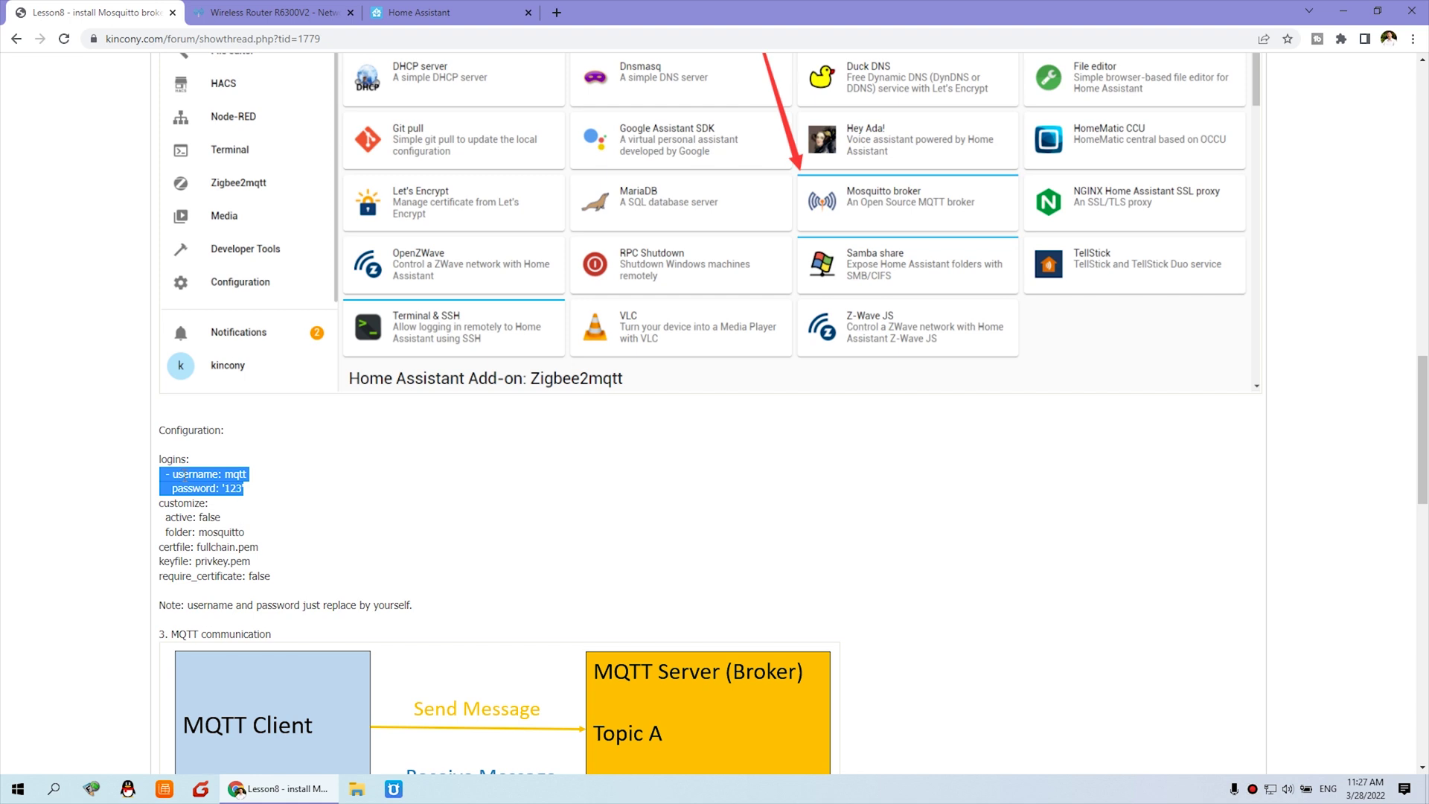
right_click(184, 478)
click(203, 486)
Replace logins: [] with the pasted username mqtt and password entry, and save the options.
click(415, 9)
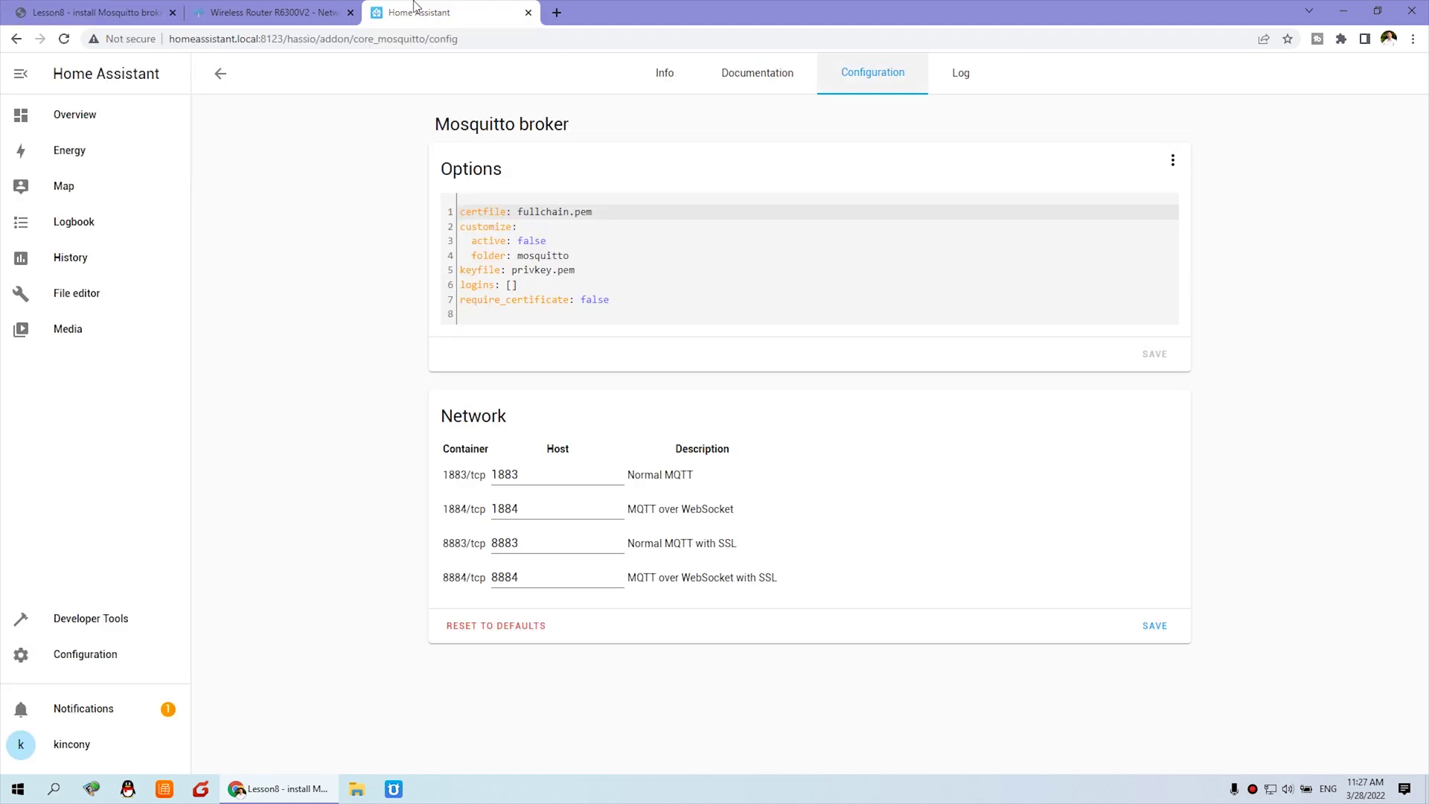
click(530, 282)
key(BackSpace)
key(BackSpace)
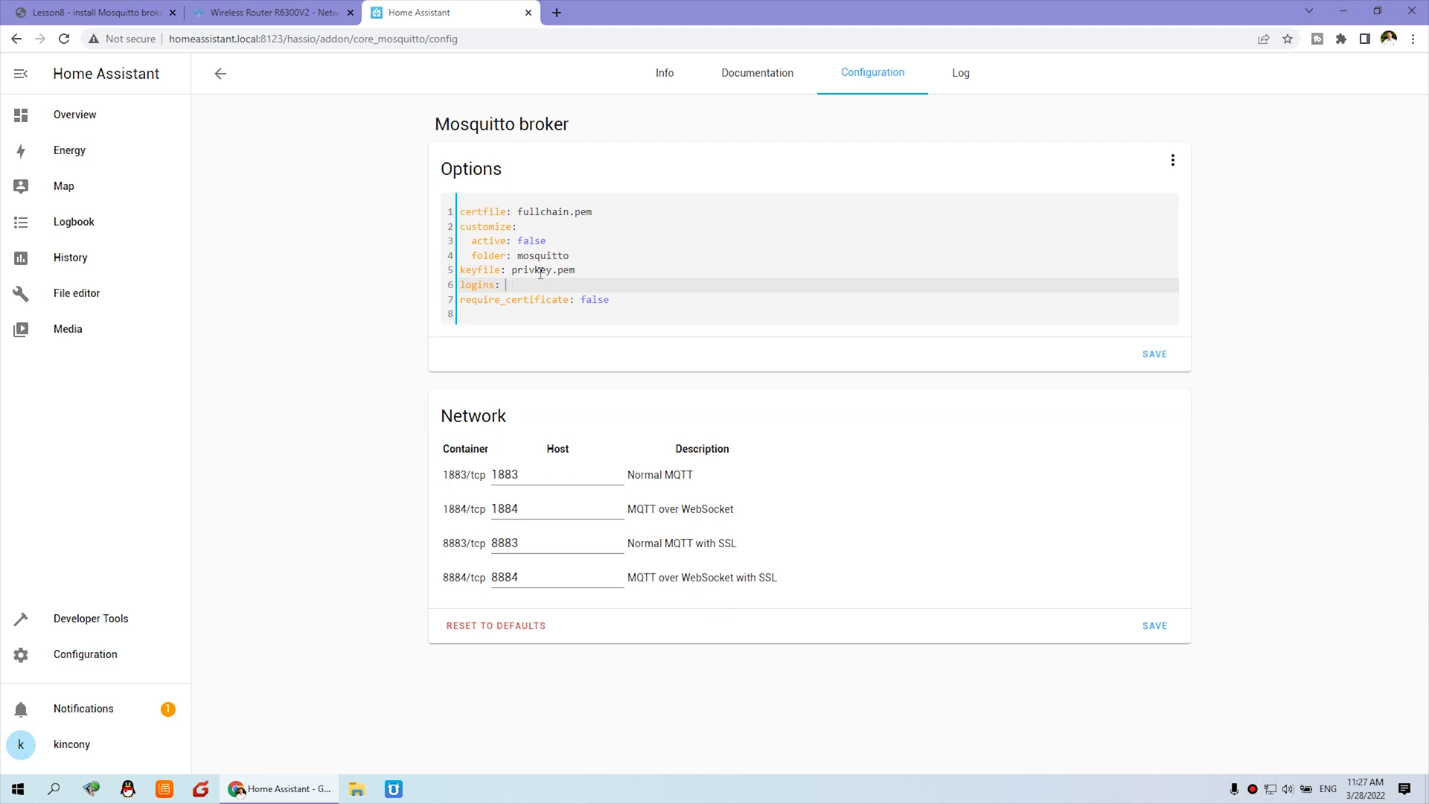
key(Return)
key(ctrl+v)
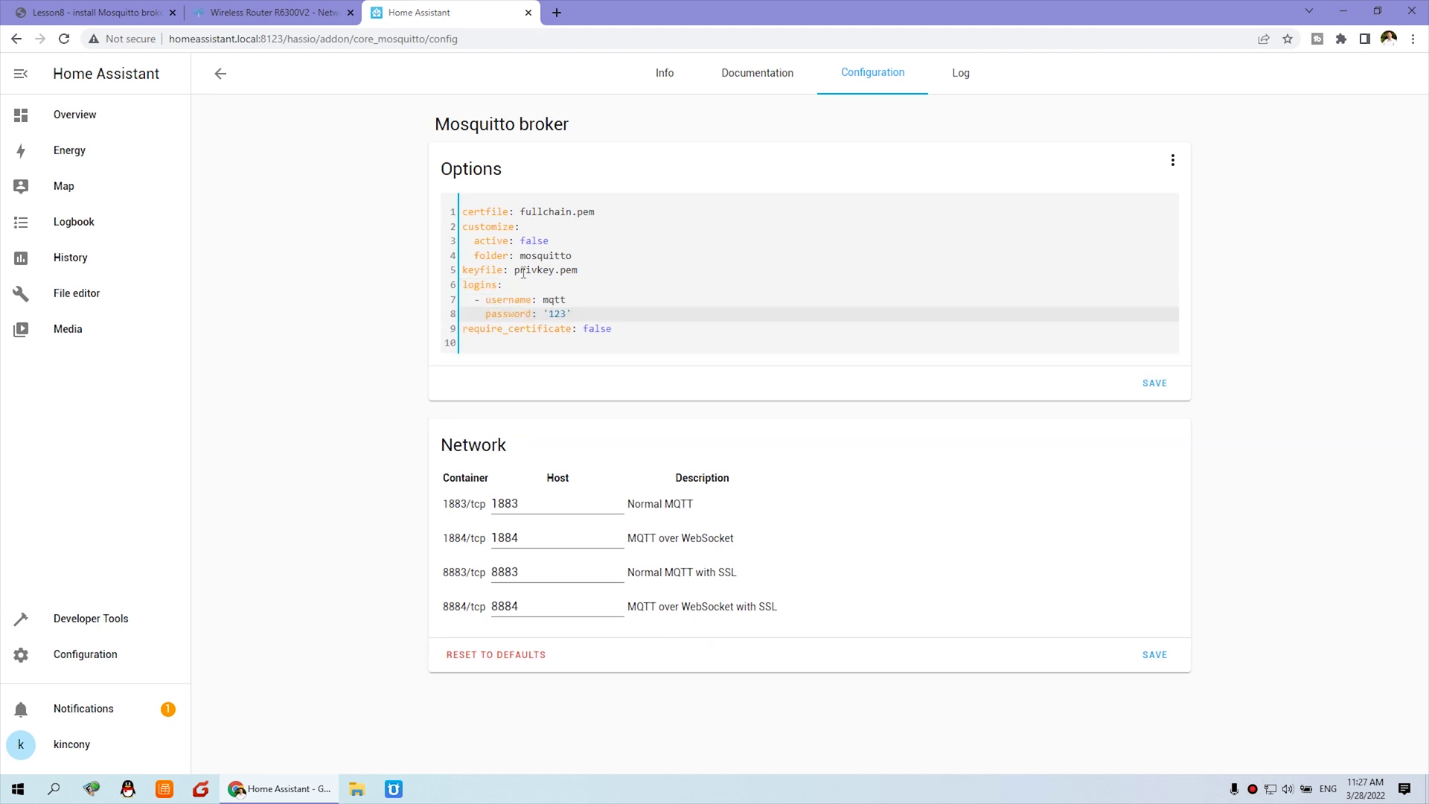
click(544, 298)
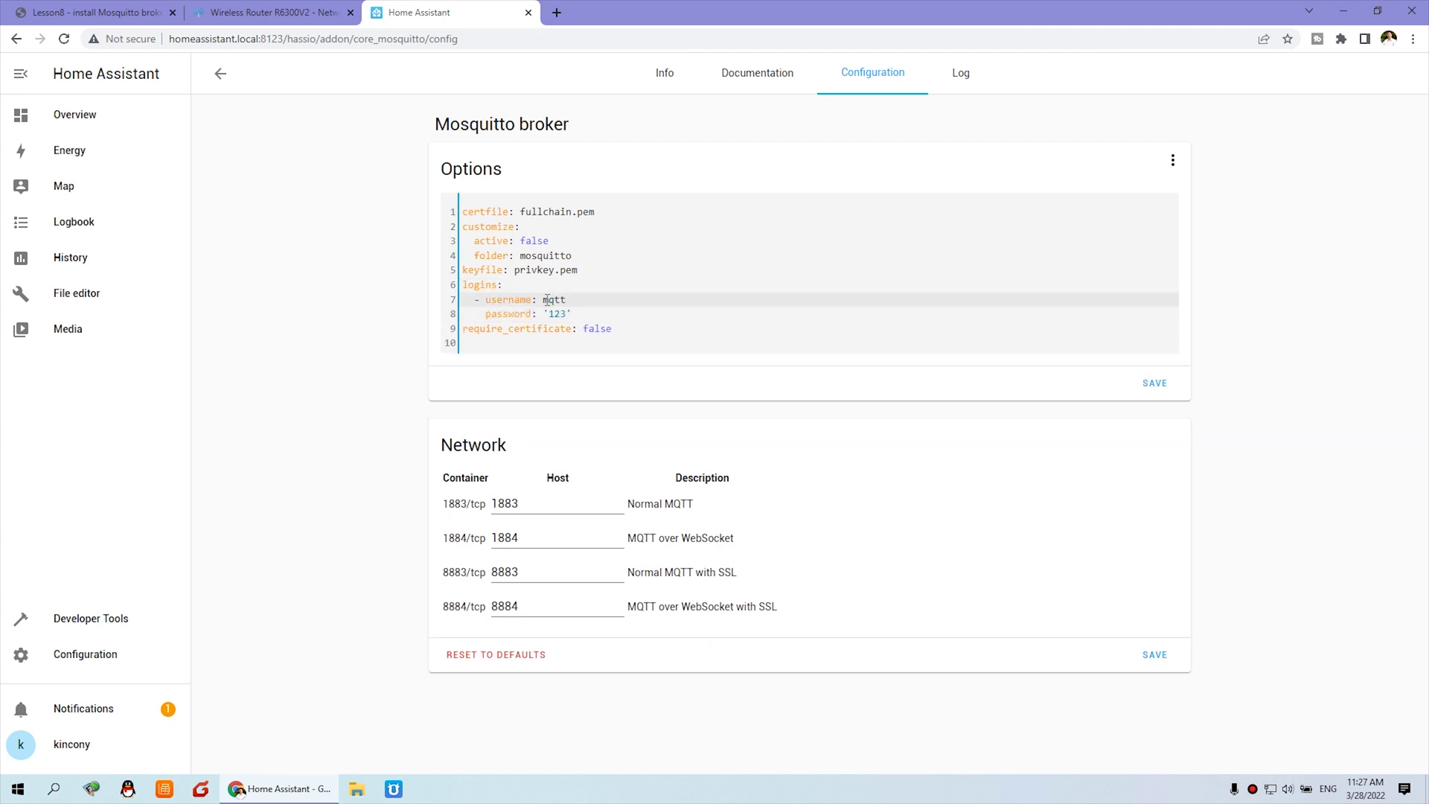
mouse_move(546, 300)
mouse_down()
mouse_move(566, 300)
mouse_move(566, 315)
mouse_up()
click(589, 301)
click(1163, 386)
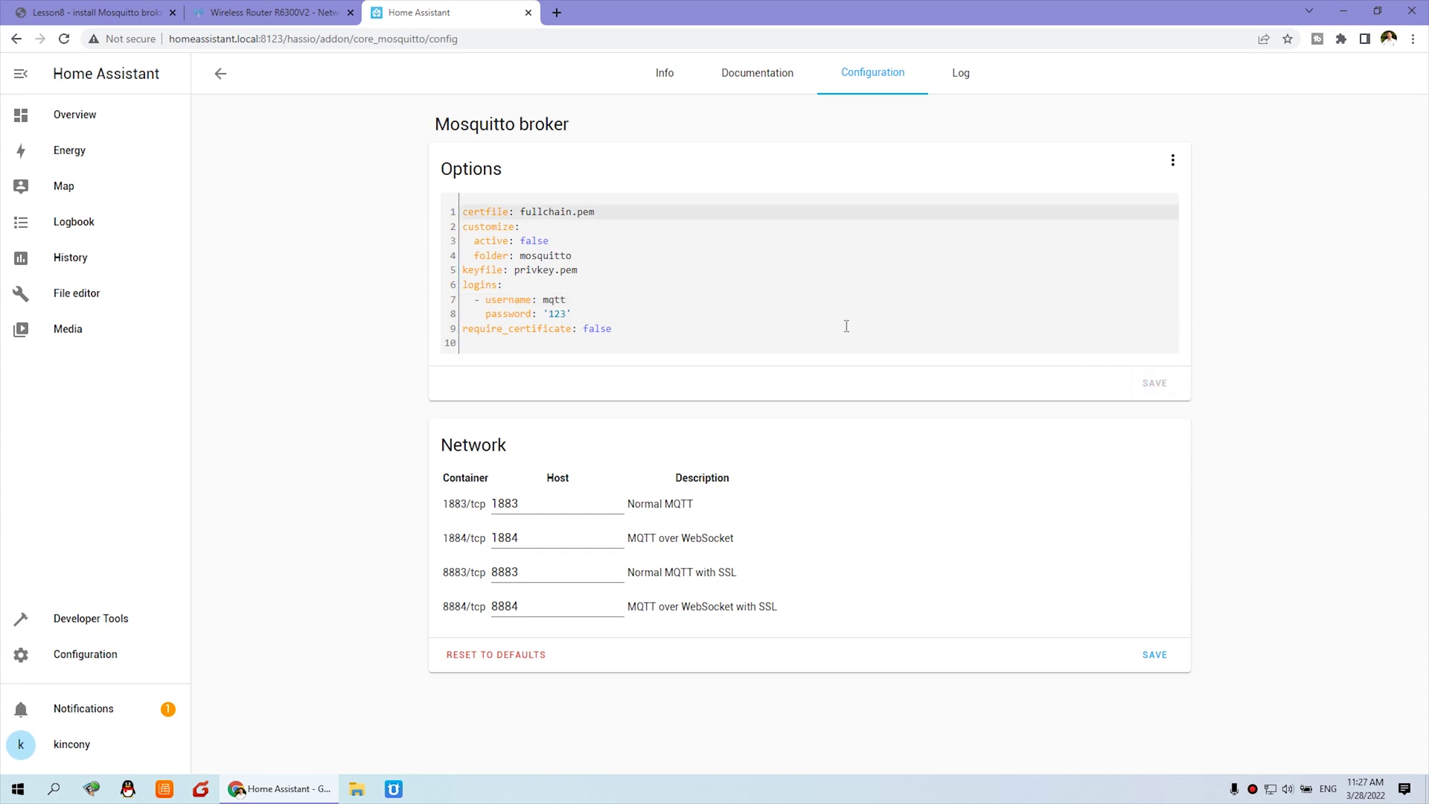
Start the Mosquitto broker add-on from its Info tab.
click(679, 82)
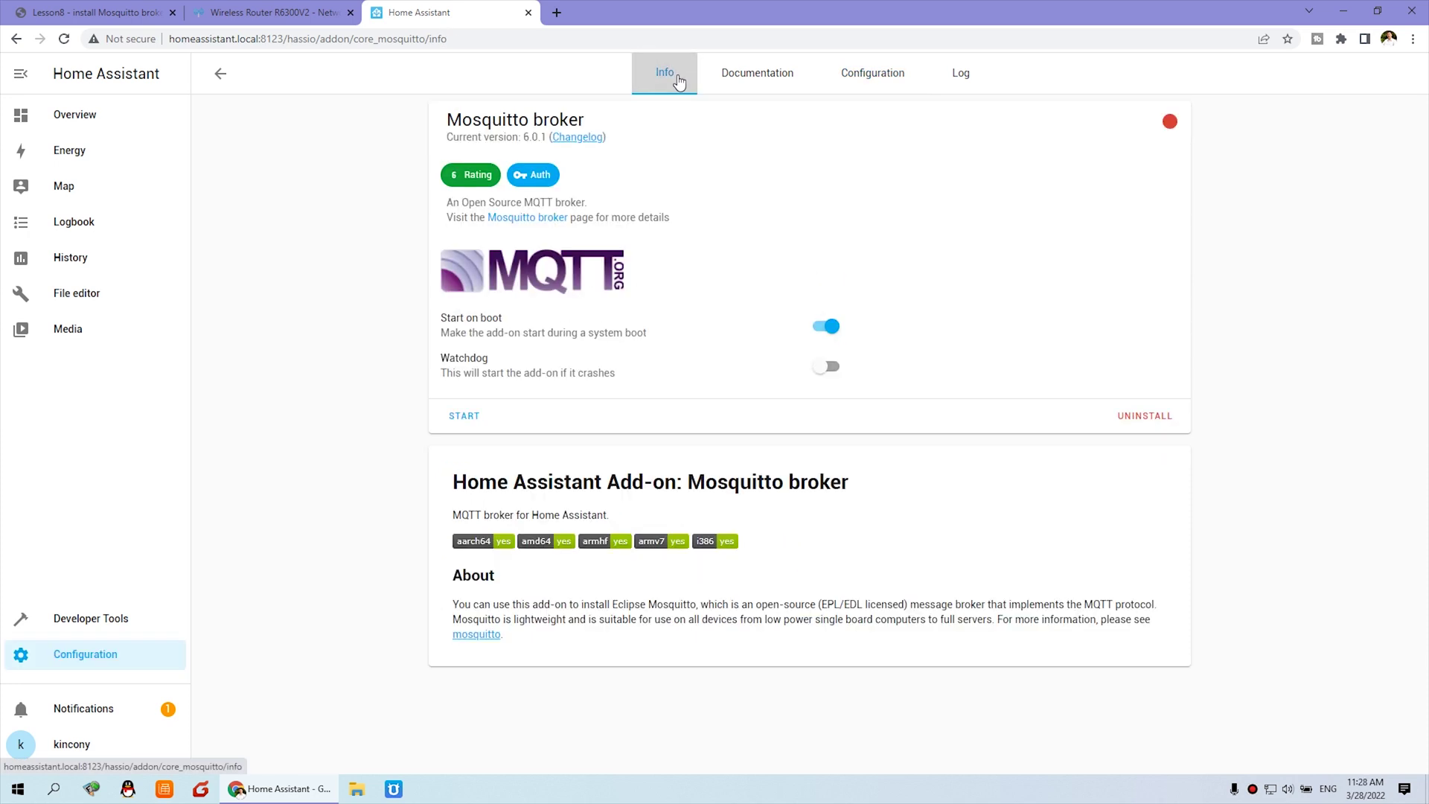
click(469, 419)
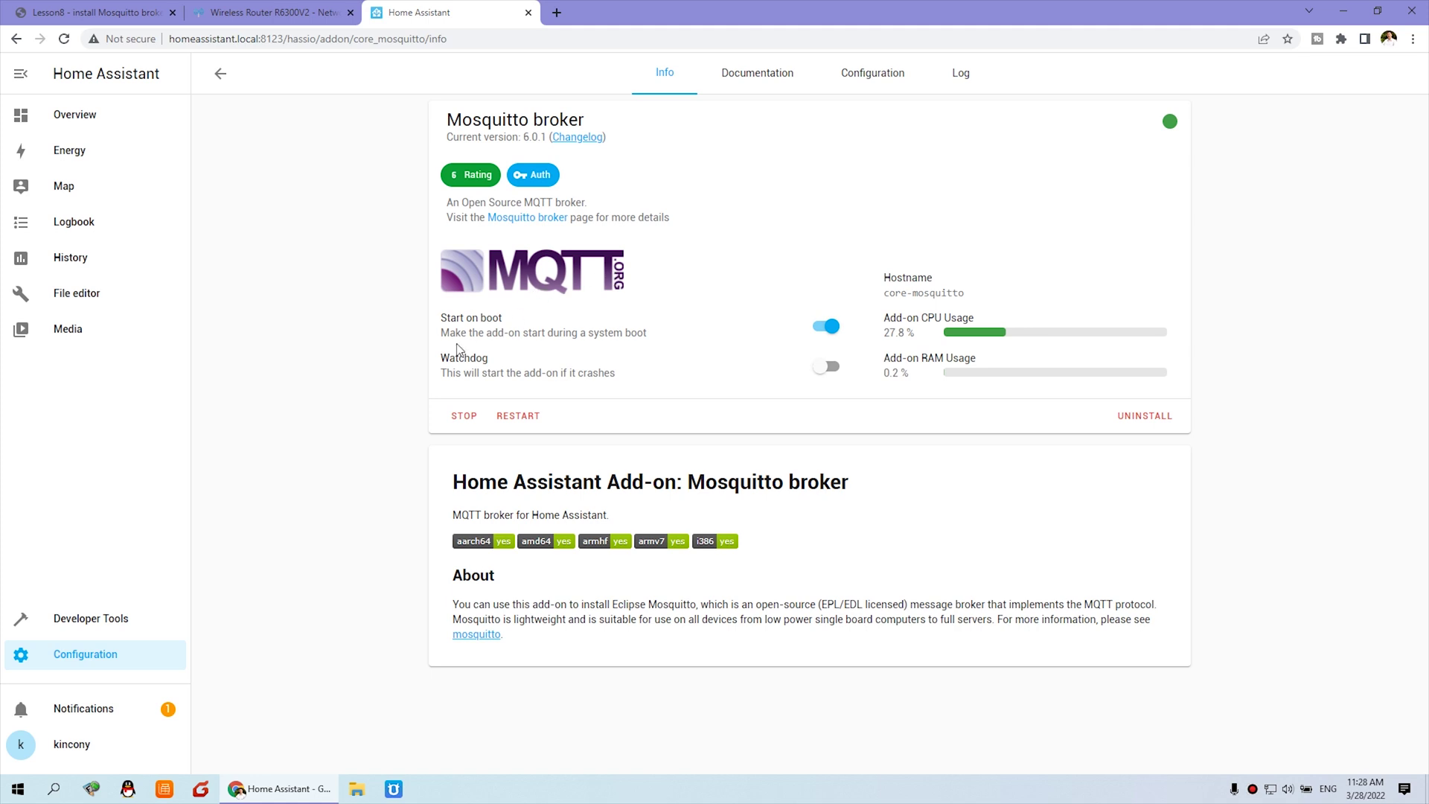
Scroll the lesson to '4. MQTT communication test' and highlight its Devices & Services configuration path.
click(96, 12)
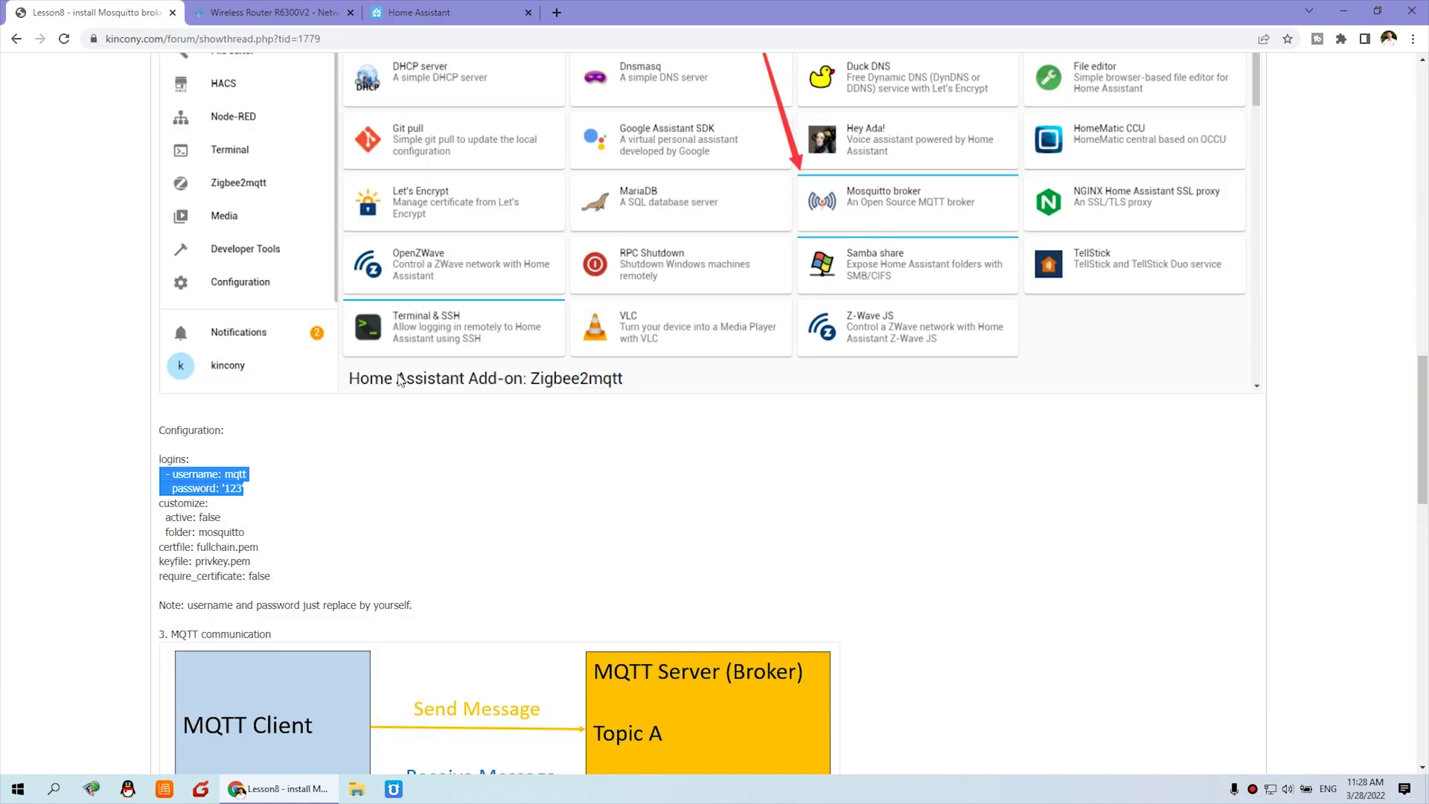
scroll(475, 536, down, 5)
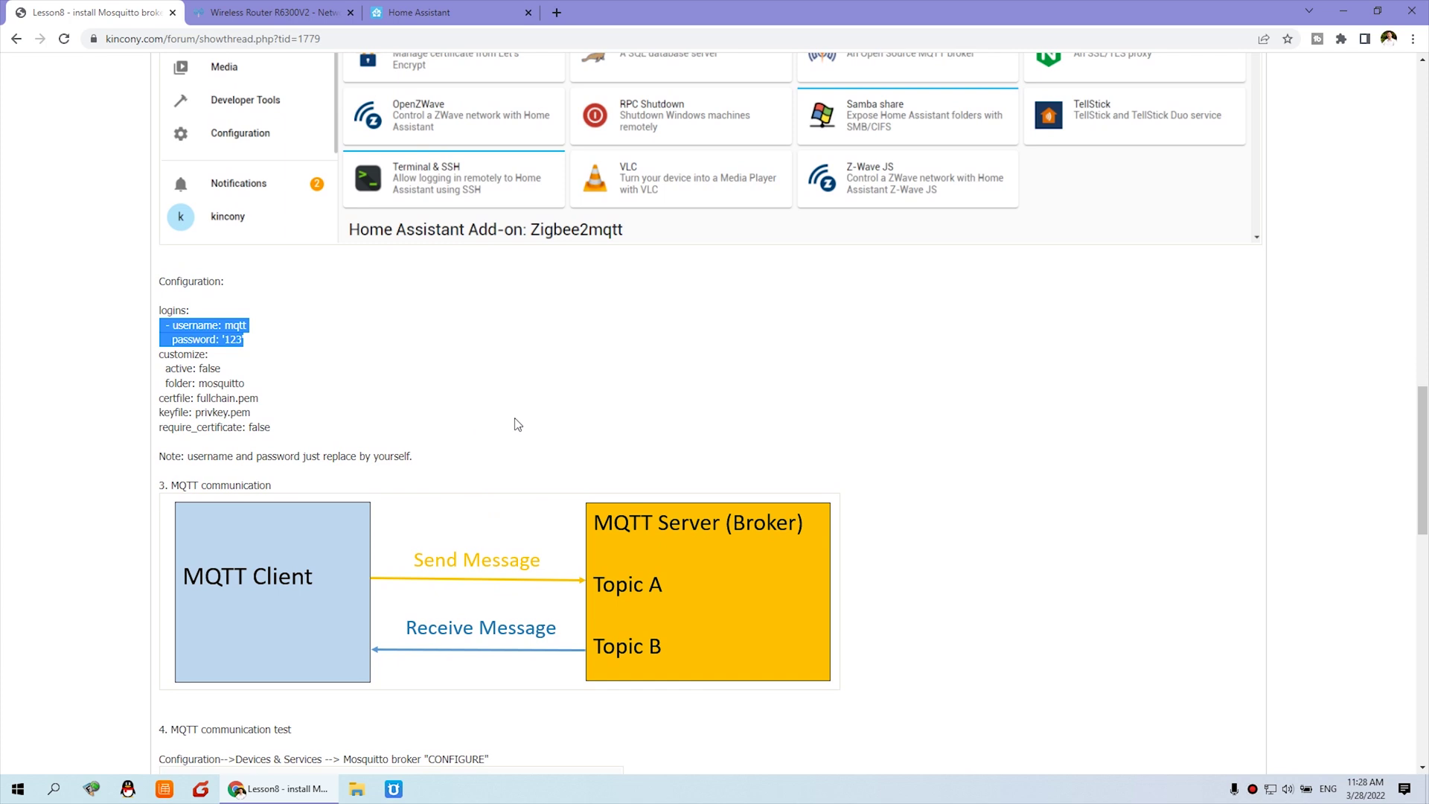
scroll(363, 405, down, 1)
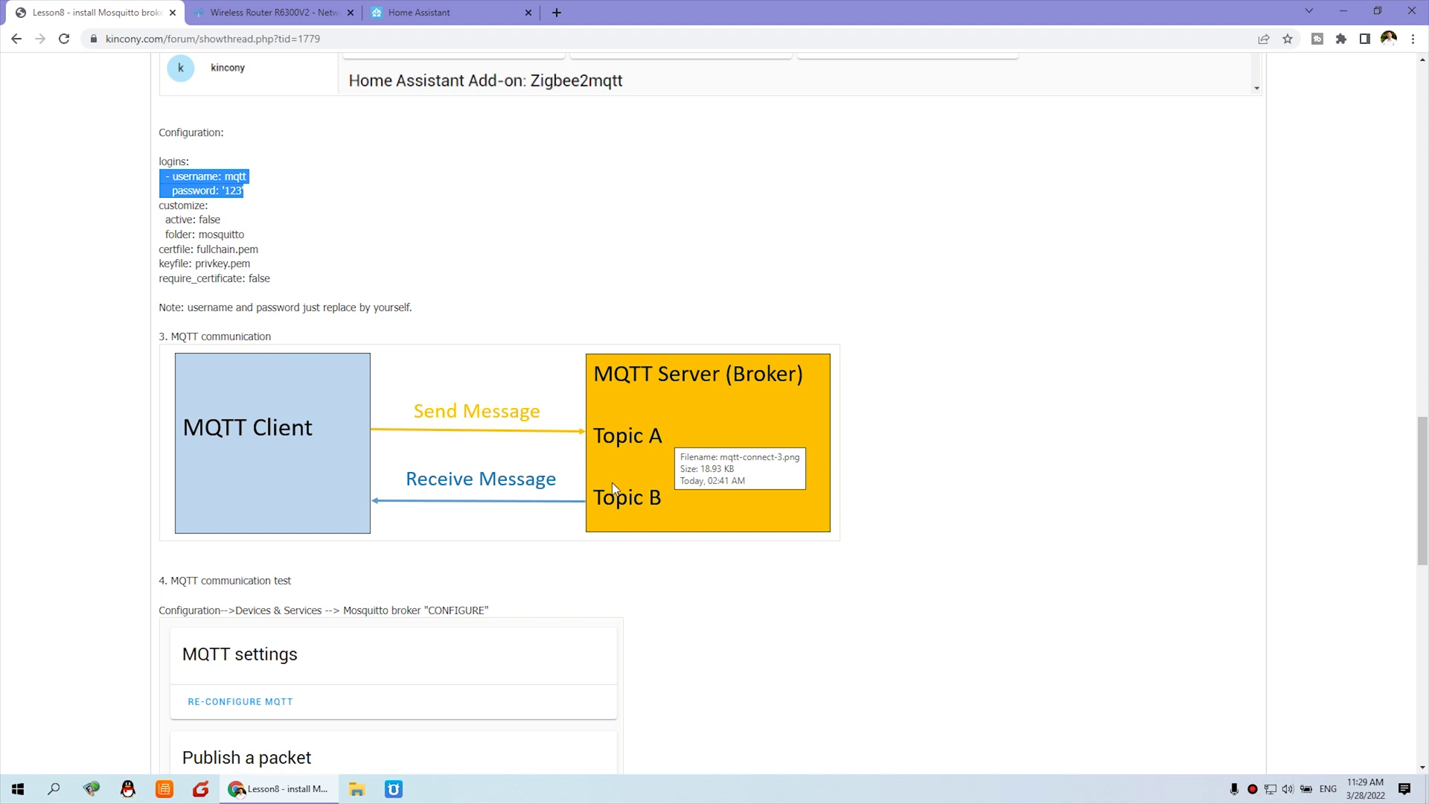
scroll(569, 476, down, 1)
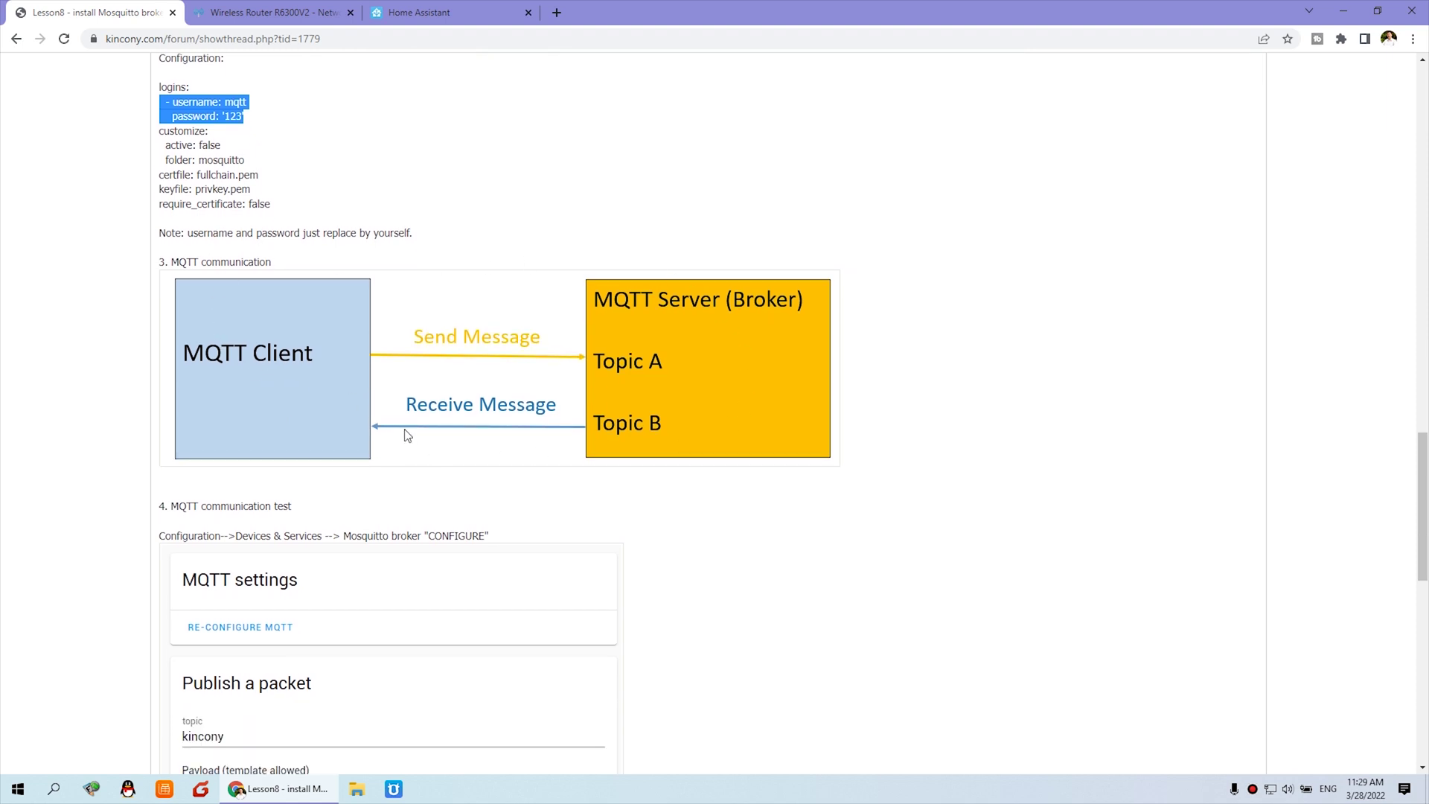
scroll(406, 433, down, 1)
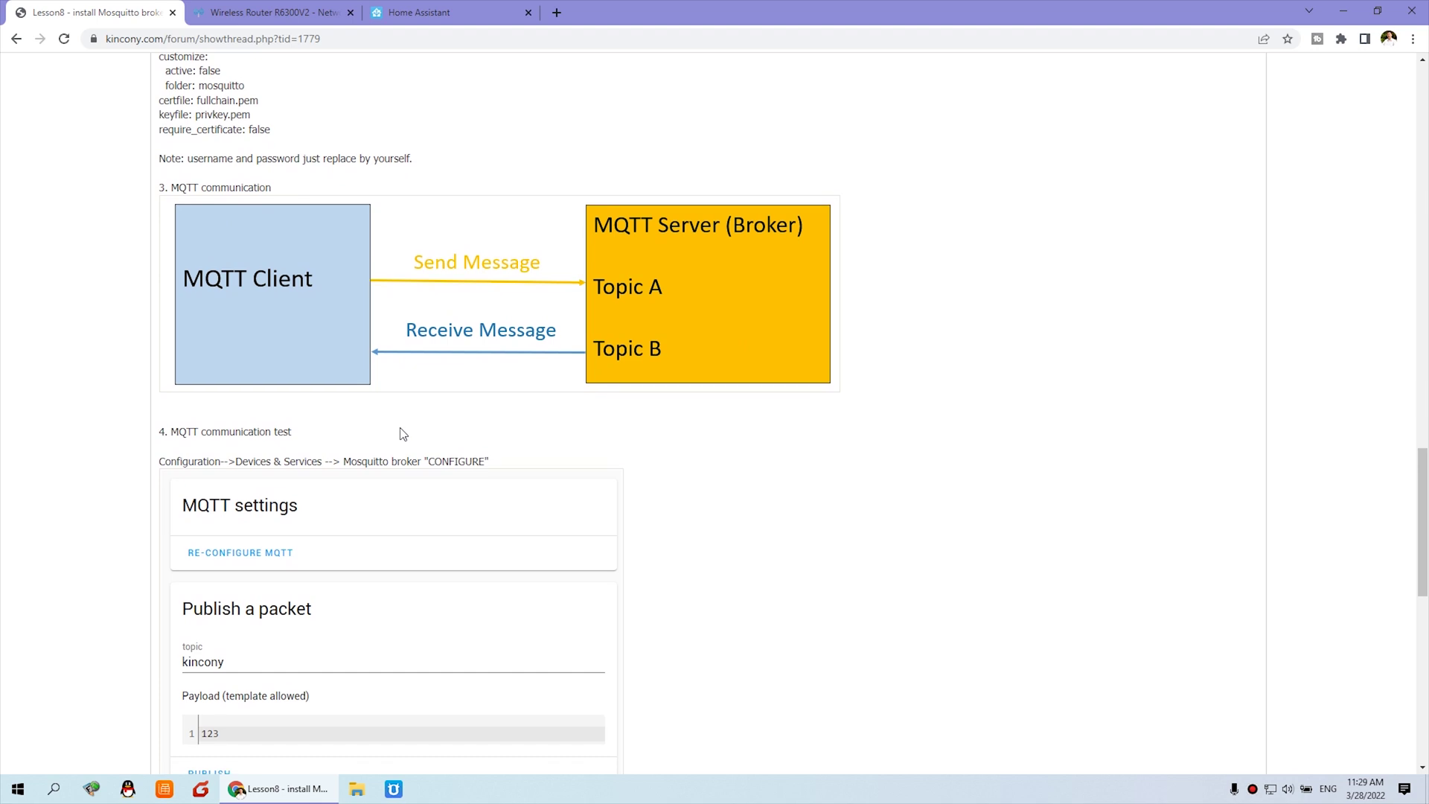
scroll(320, 450, down, 1)
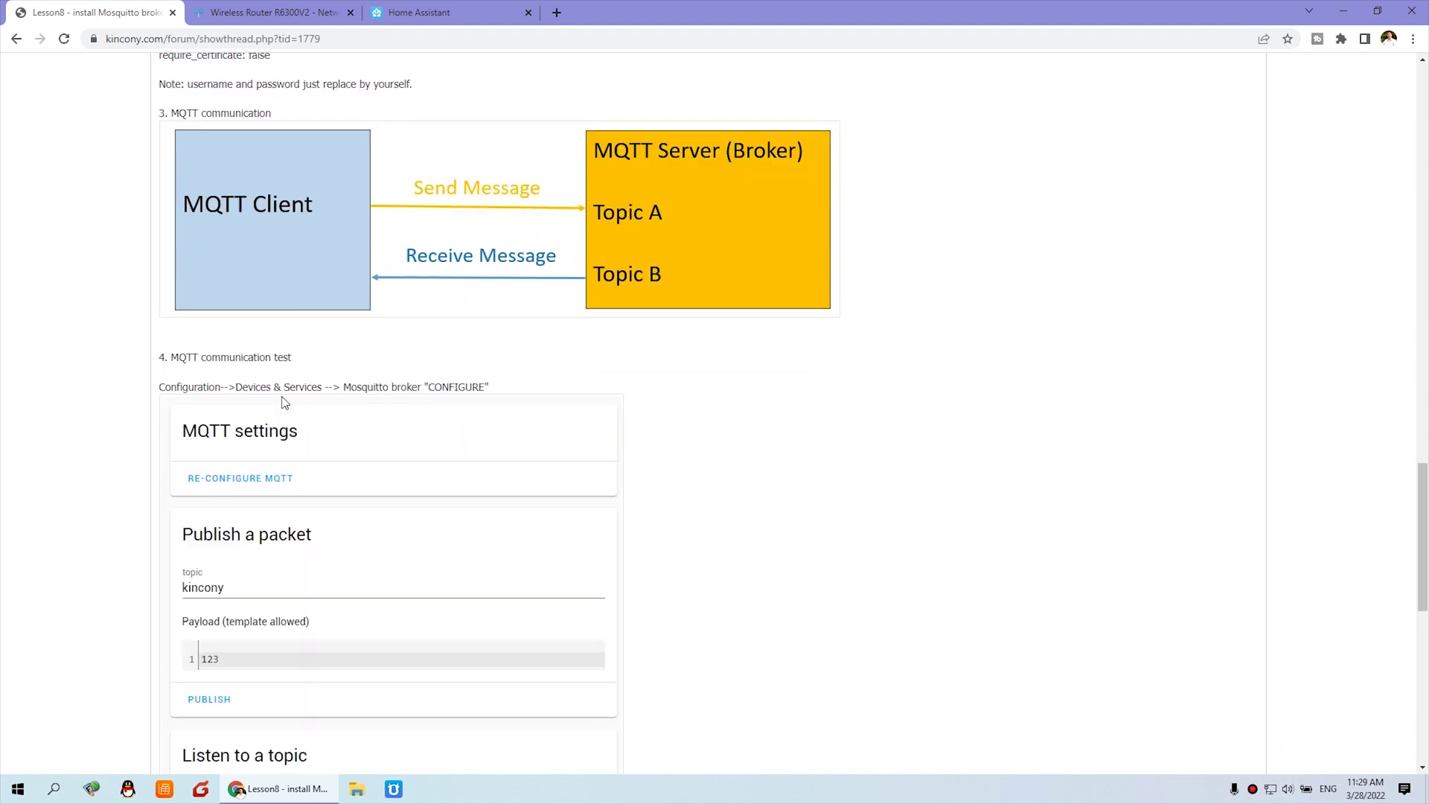
drag(204, 355, 296, 356)
scroll(368, 379, down, 1)
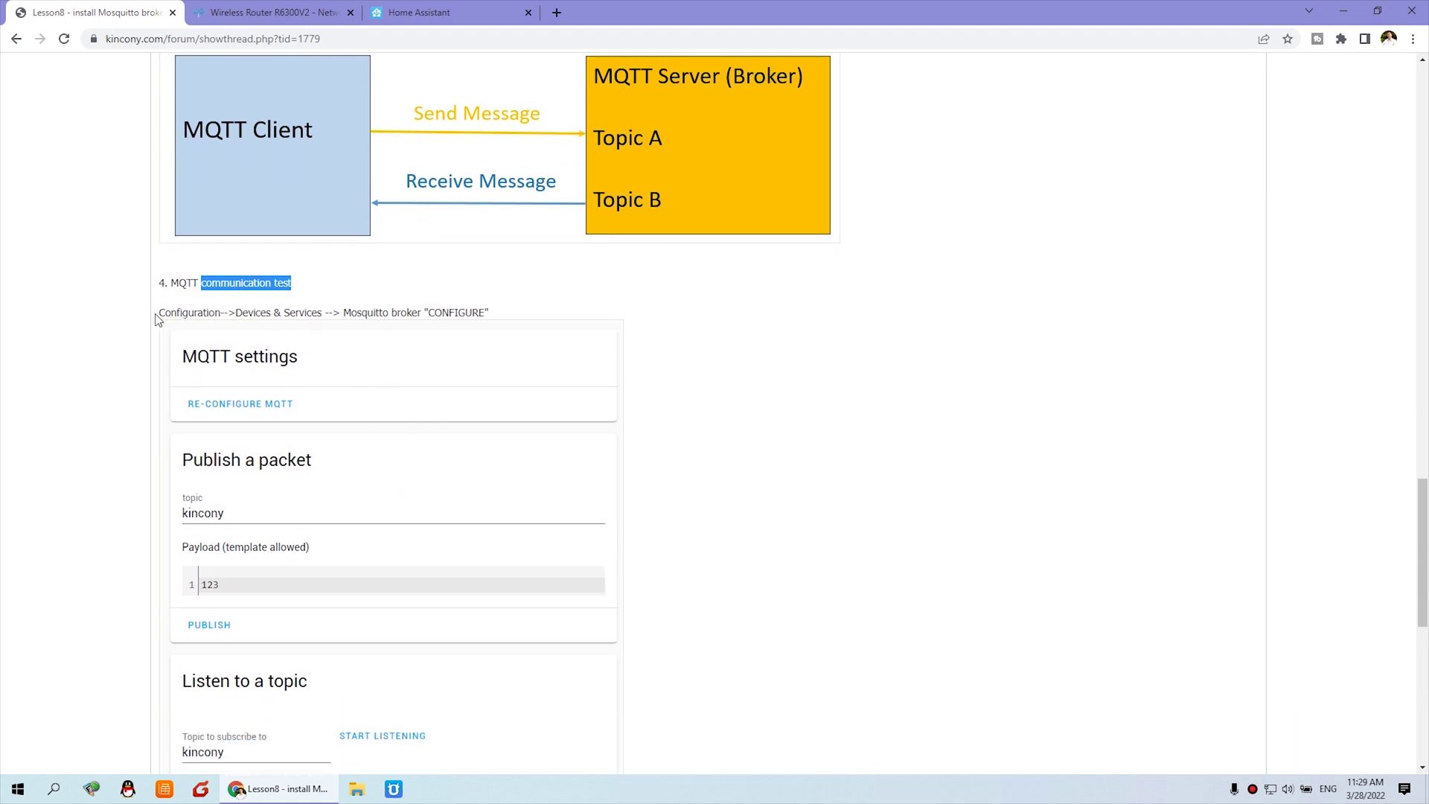
drag(158, 313, 486, 312)
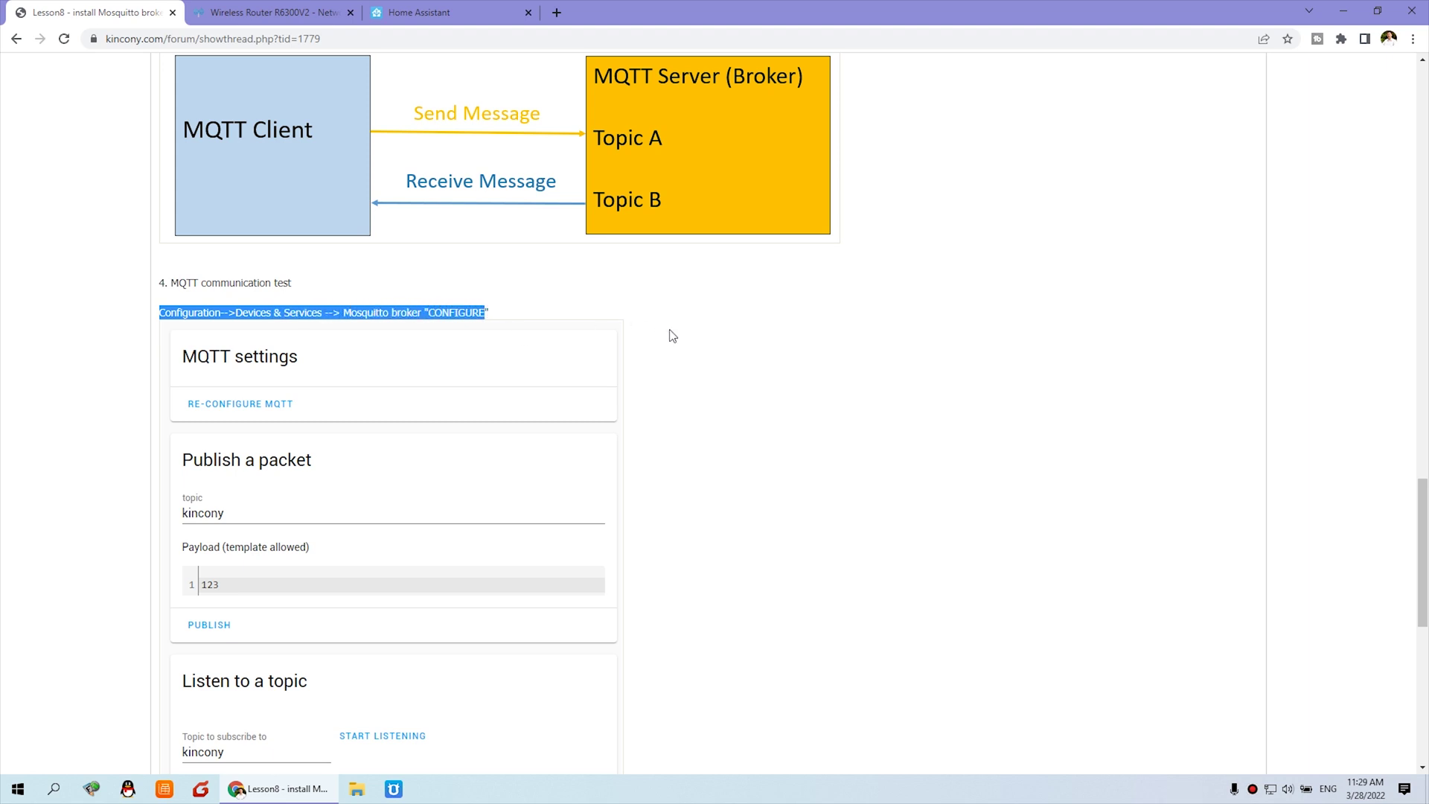
Add the discovered MQTT integration from Configuration > Devices & Services, submitting and finishing setup.
click(455, 10)
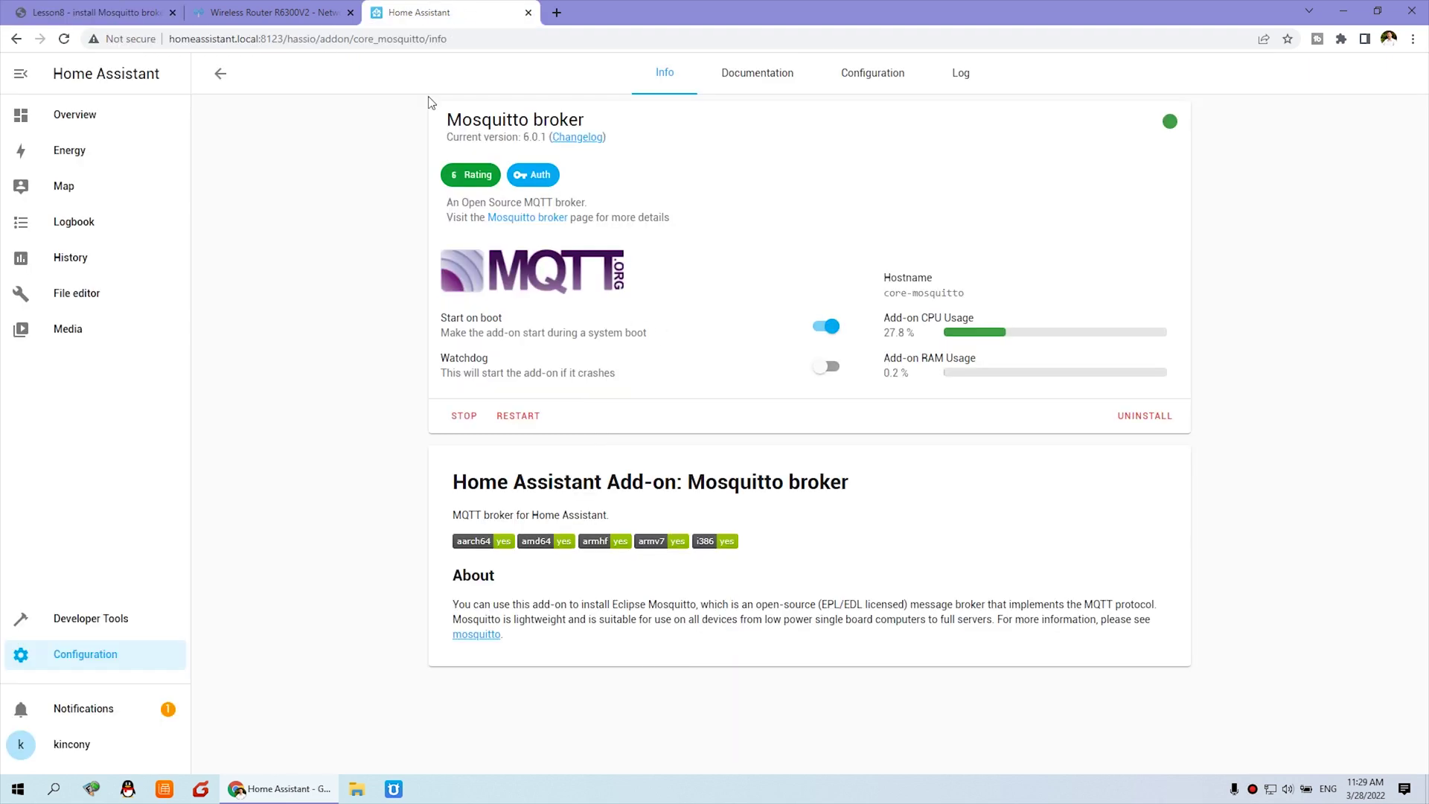
click(107, 662)
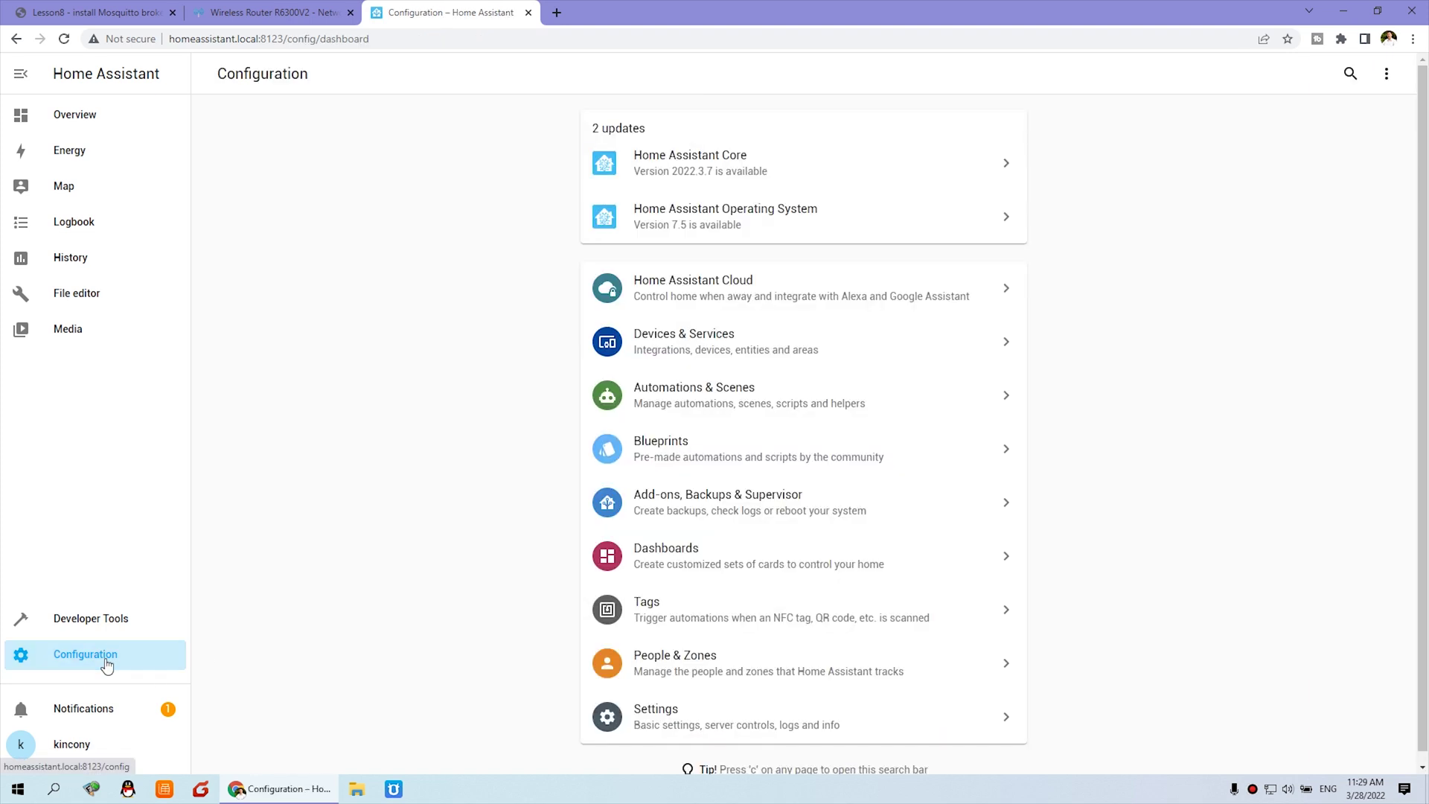
click(706, 351)
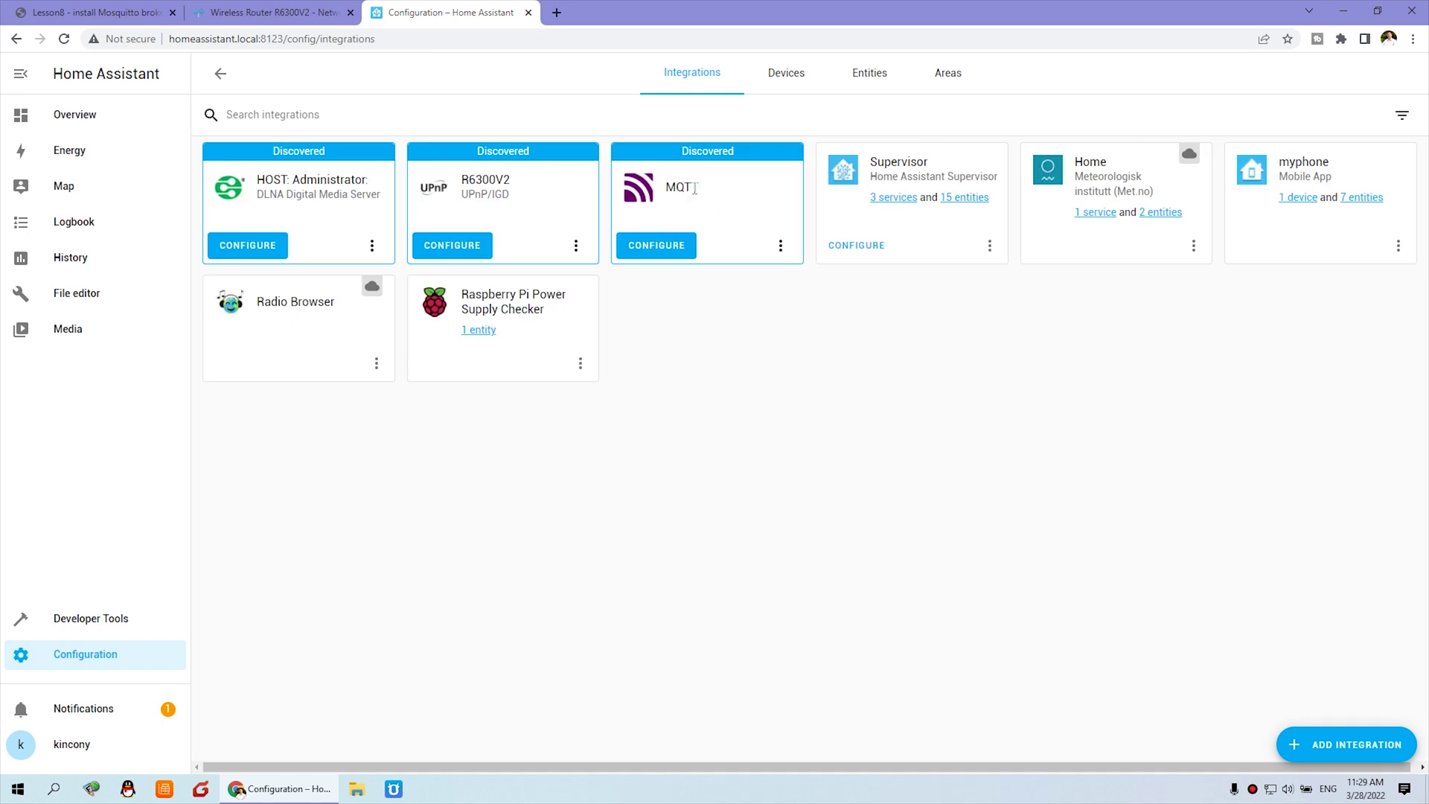
click(671, 251)
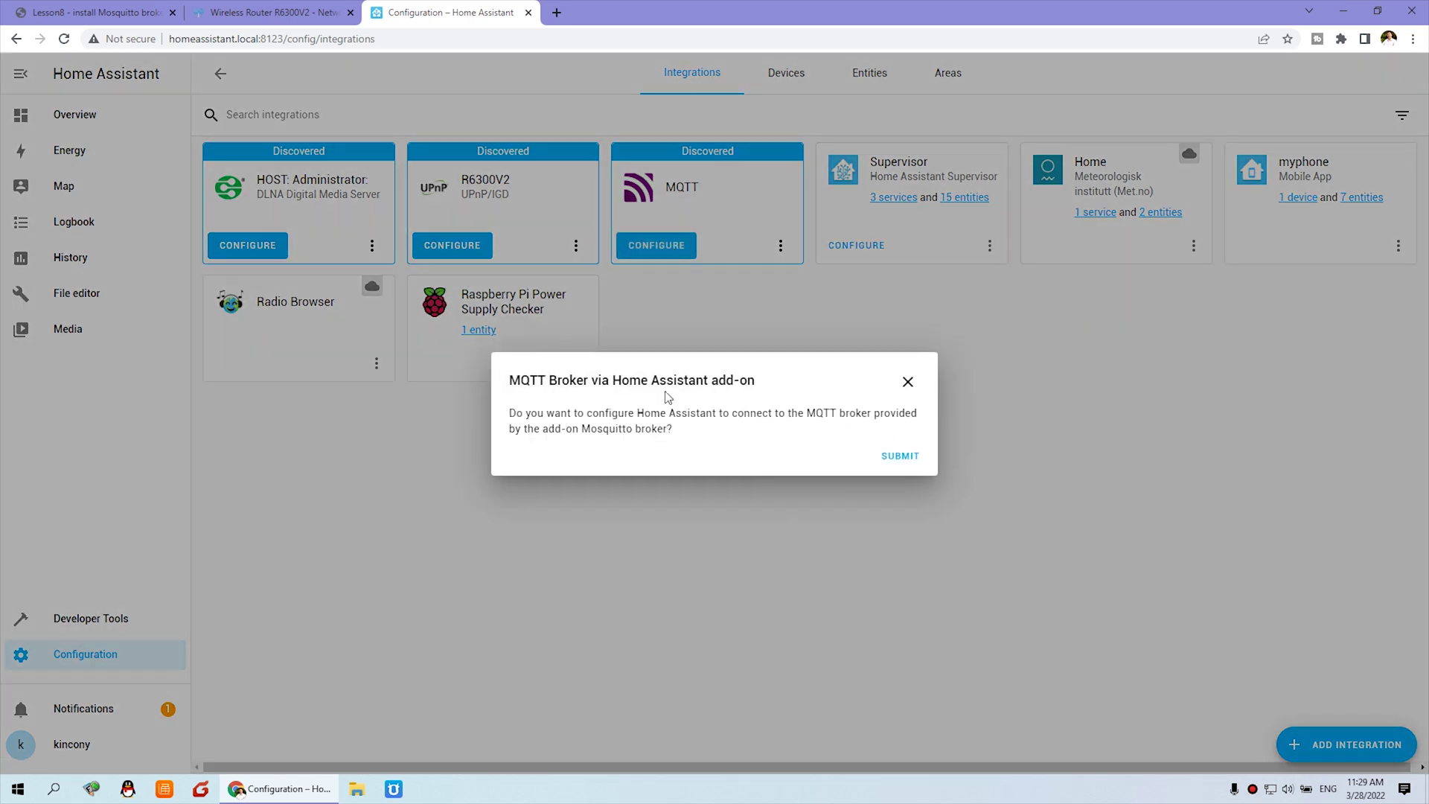
click(916, 460)
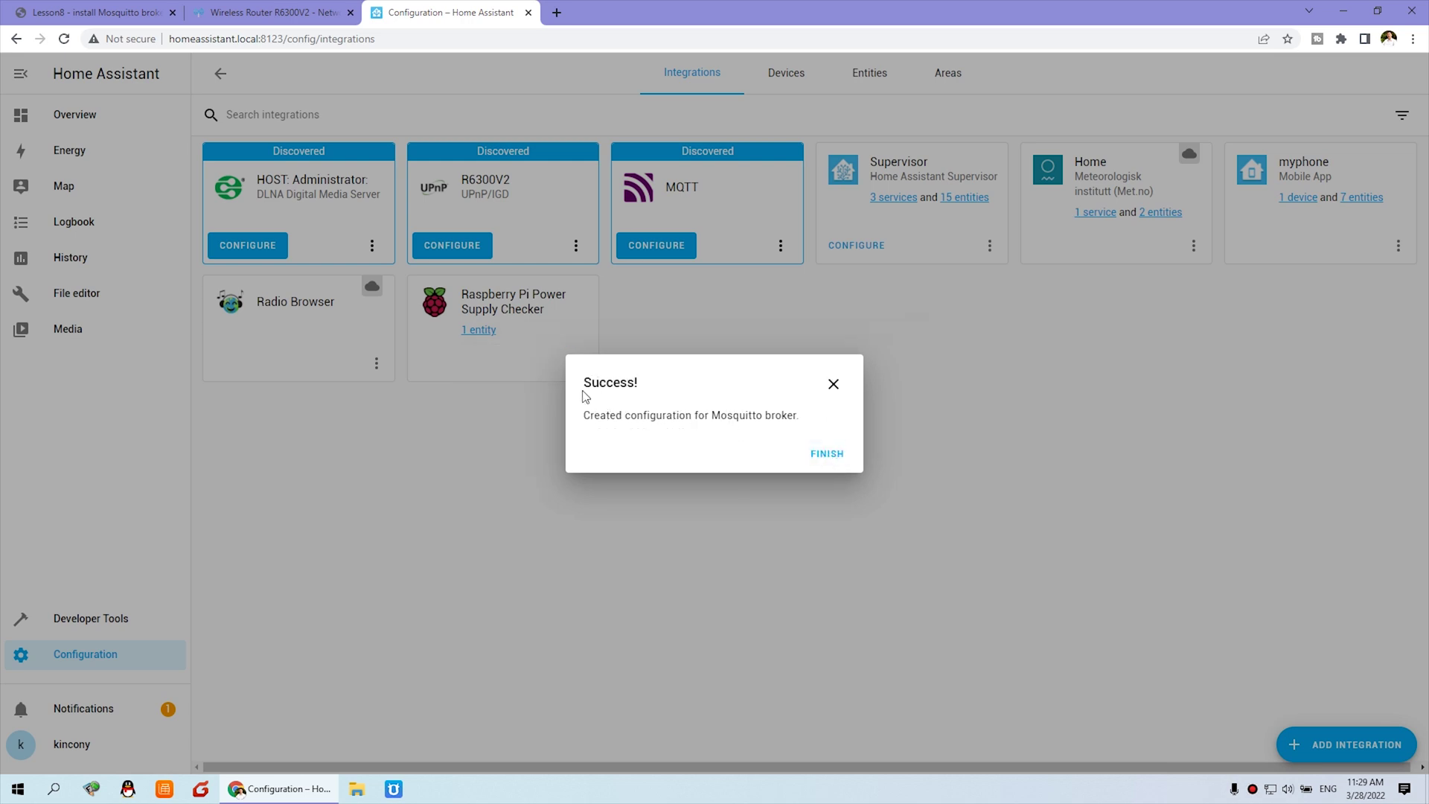
click(828, 454)
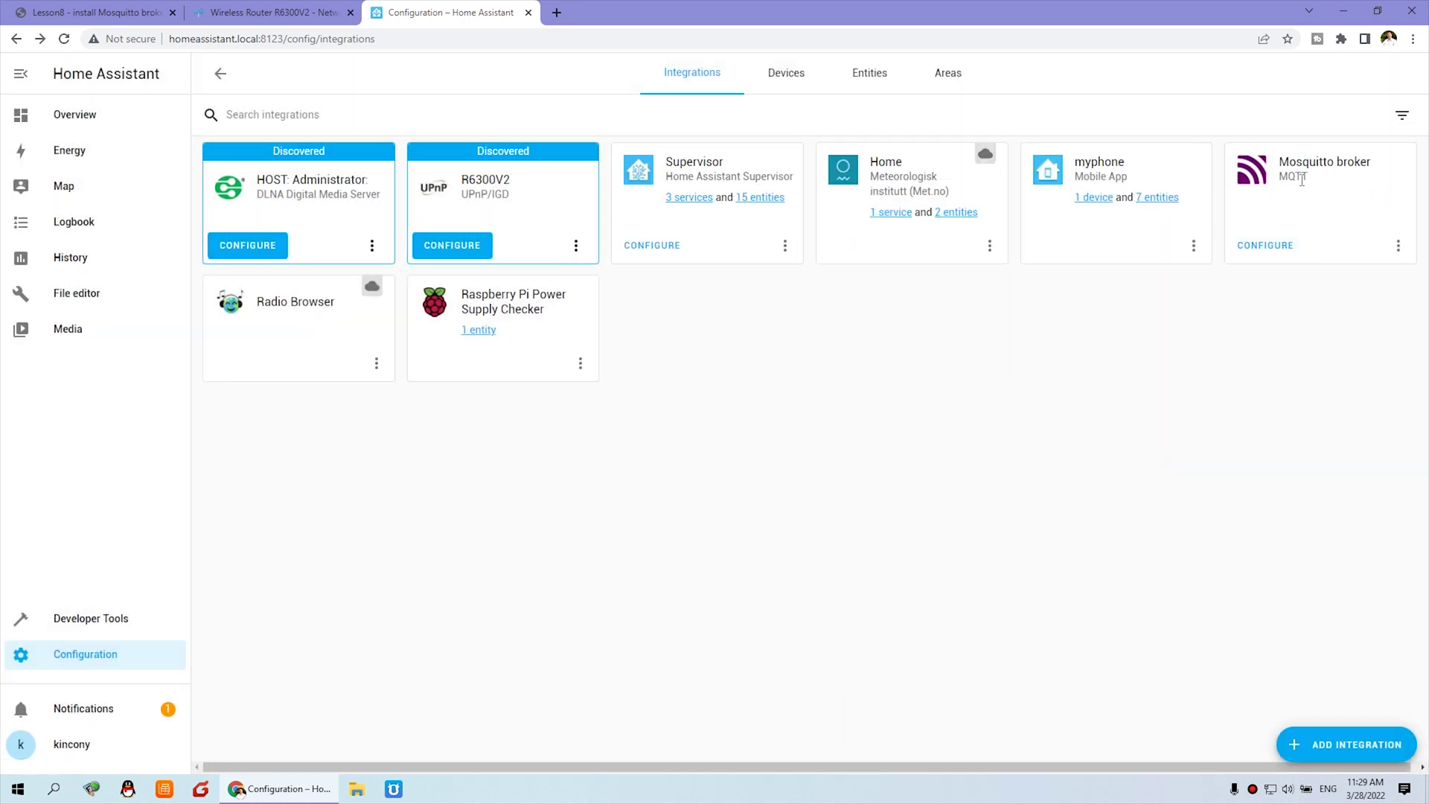
Open the Mosquitto broker's MQTT settings and enter username mqtt and its password.
click(1285, 247)
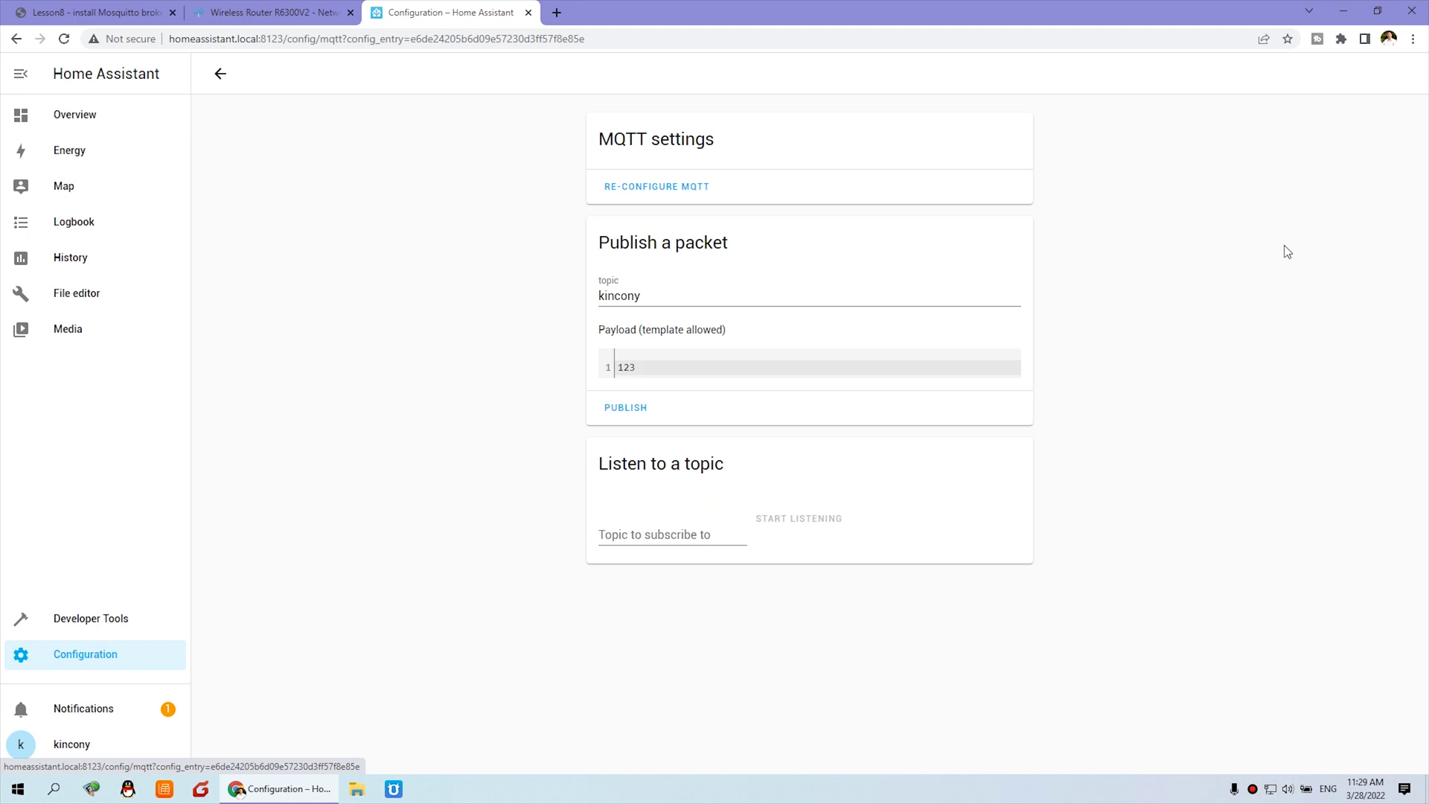
click(682, 190)
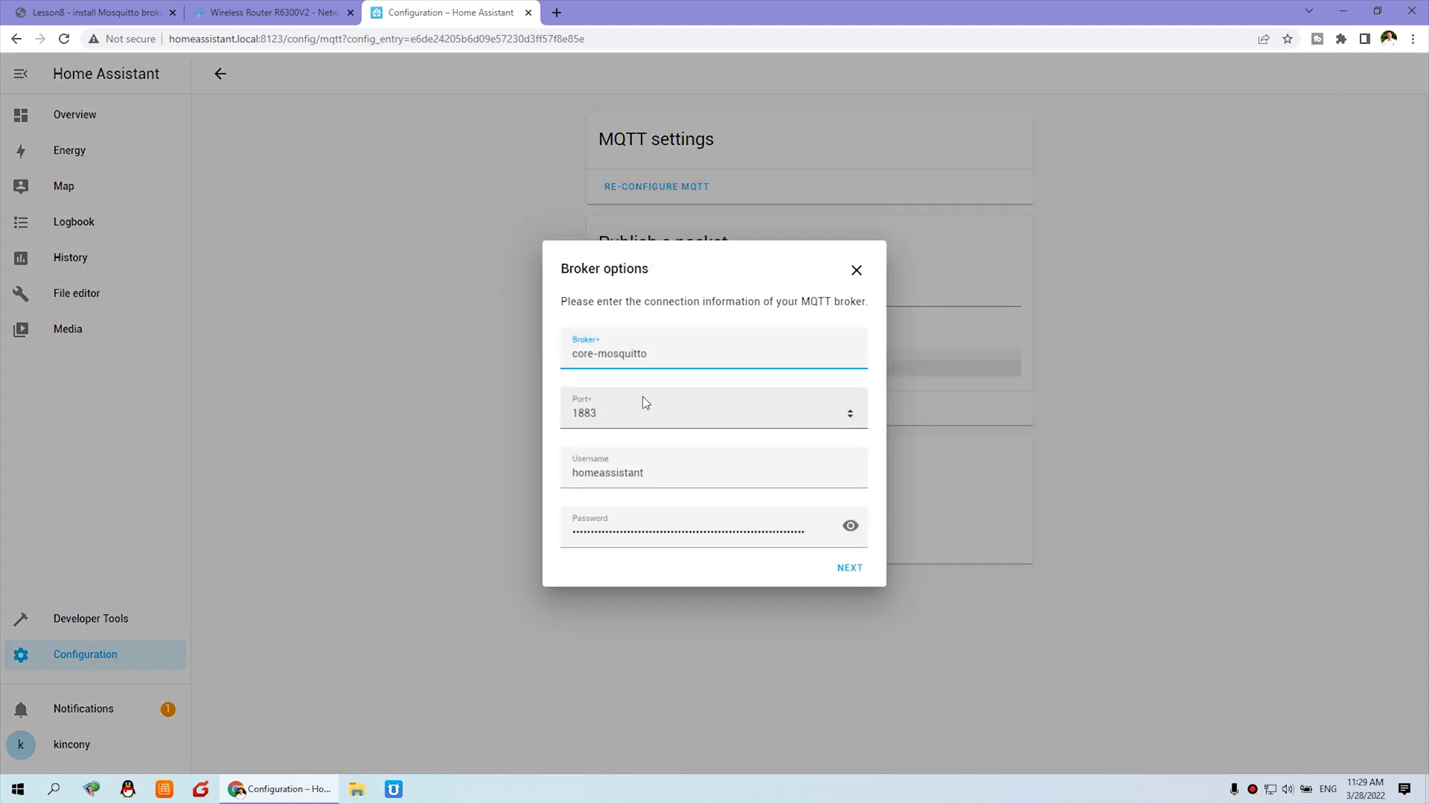
click(851, 527)
click(851, 527)
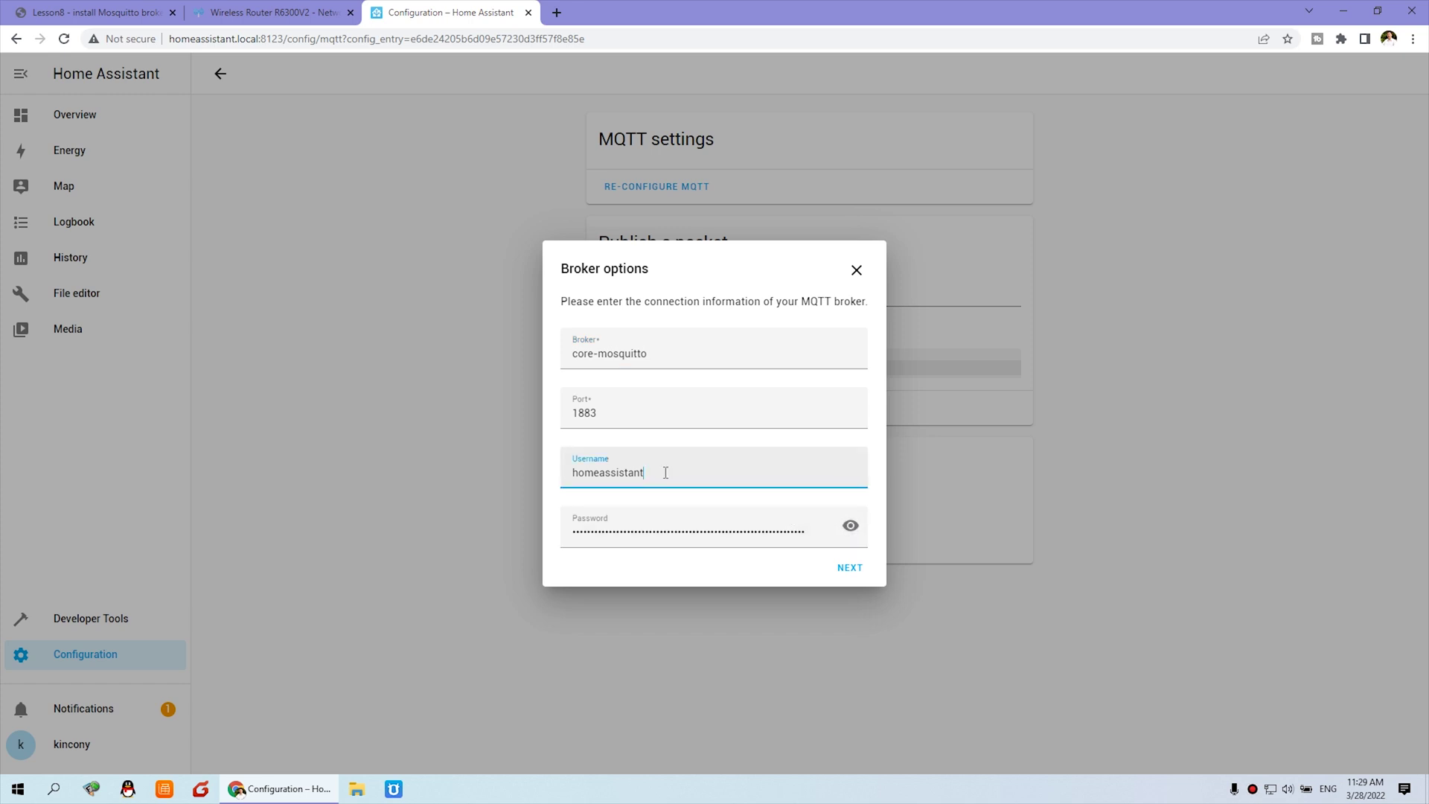
drag(666, 472, 448, 458)
text(mqtt)
double_click(830, 540)
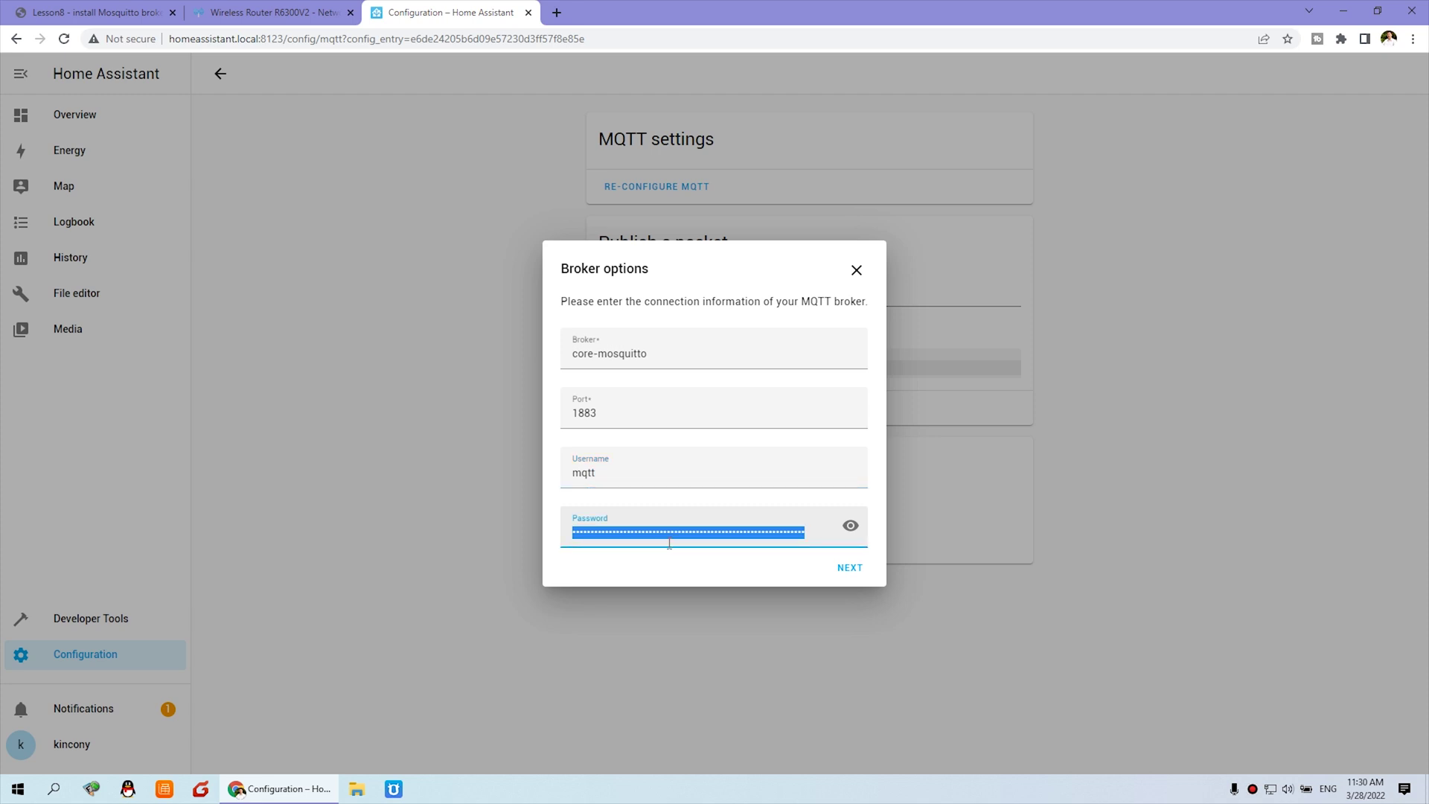
text(m)
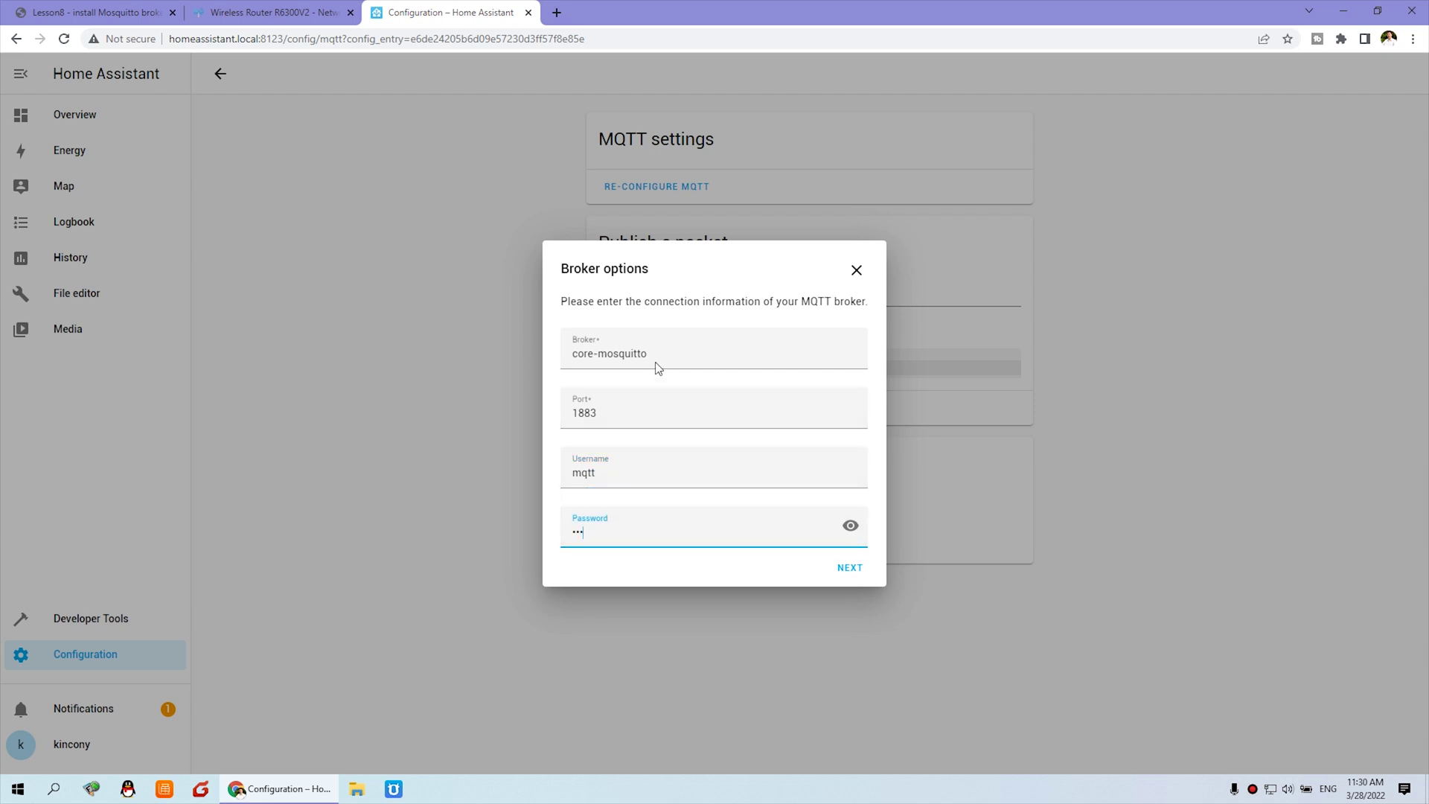
Look up the Home Assistant host IP on the router and set Broker to 192.168.1.96.
drag(673, 351, 537, 357)
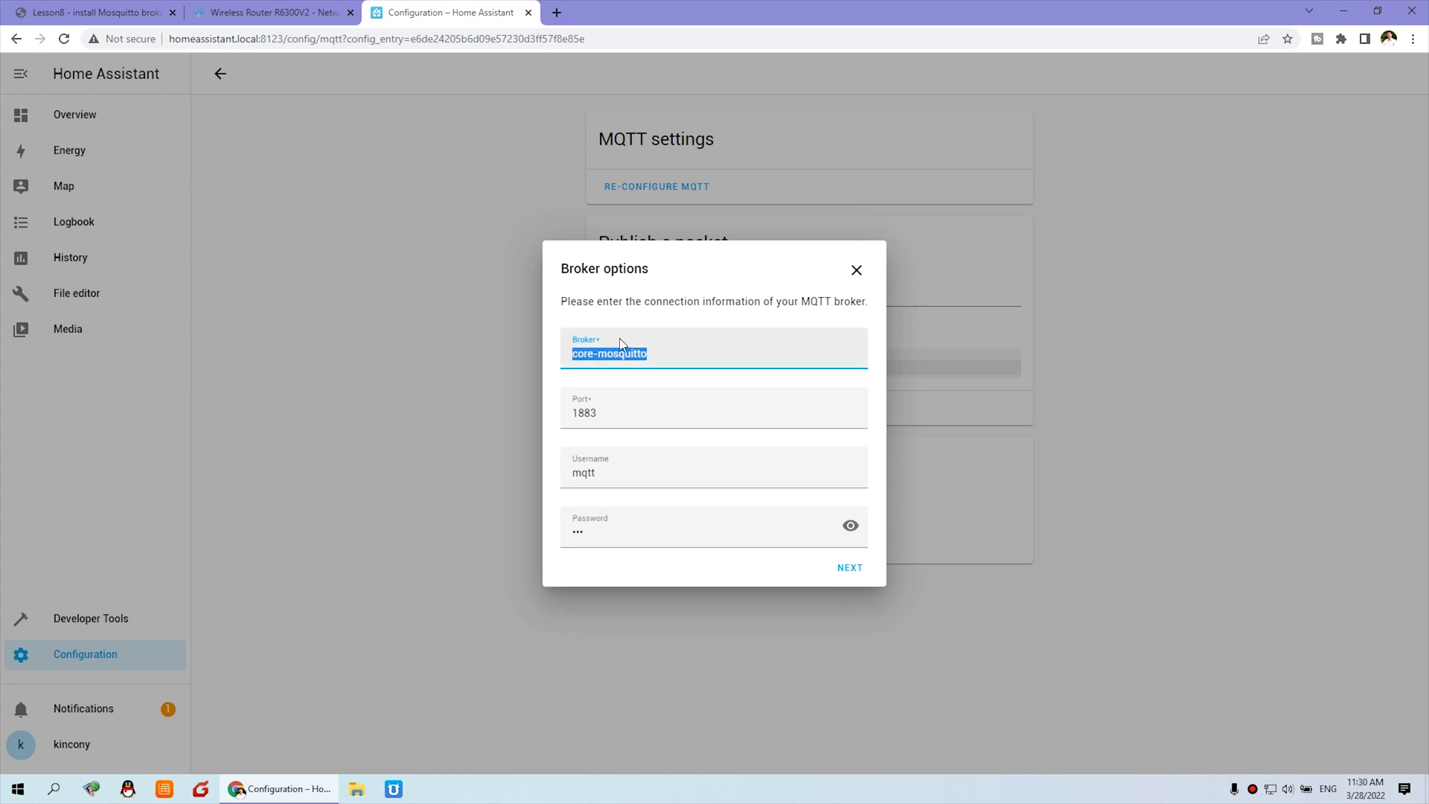
click(247, 16)
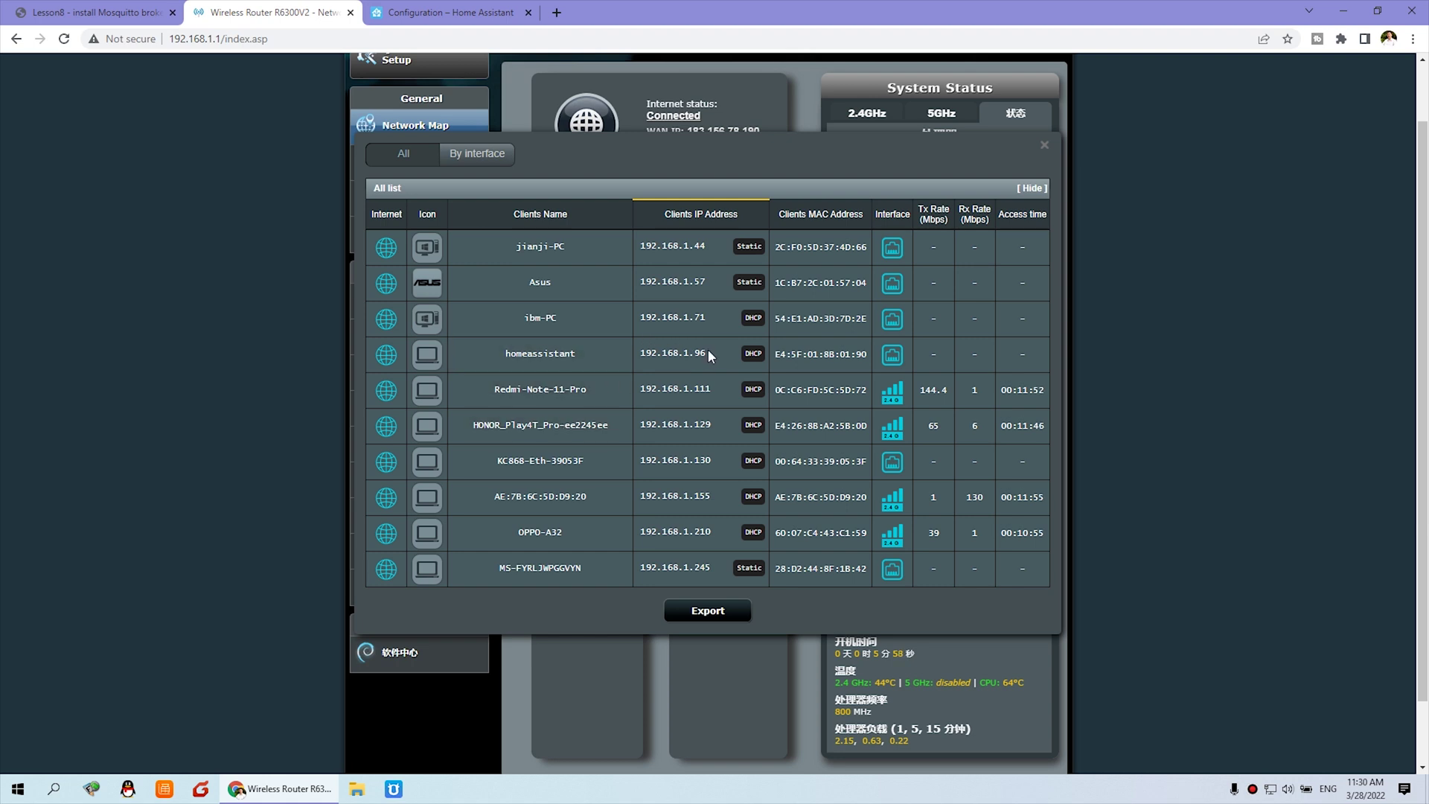
click(446, 11)
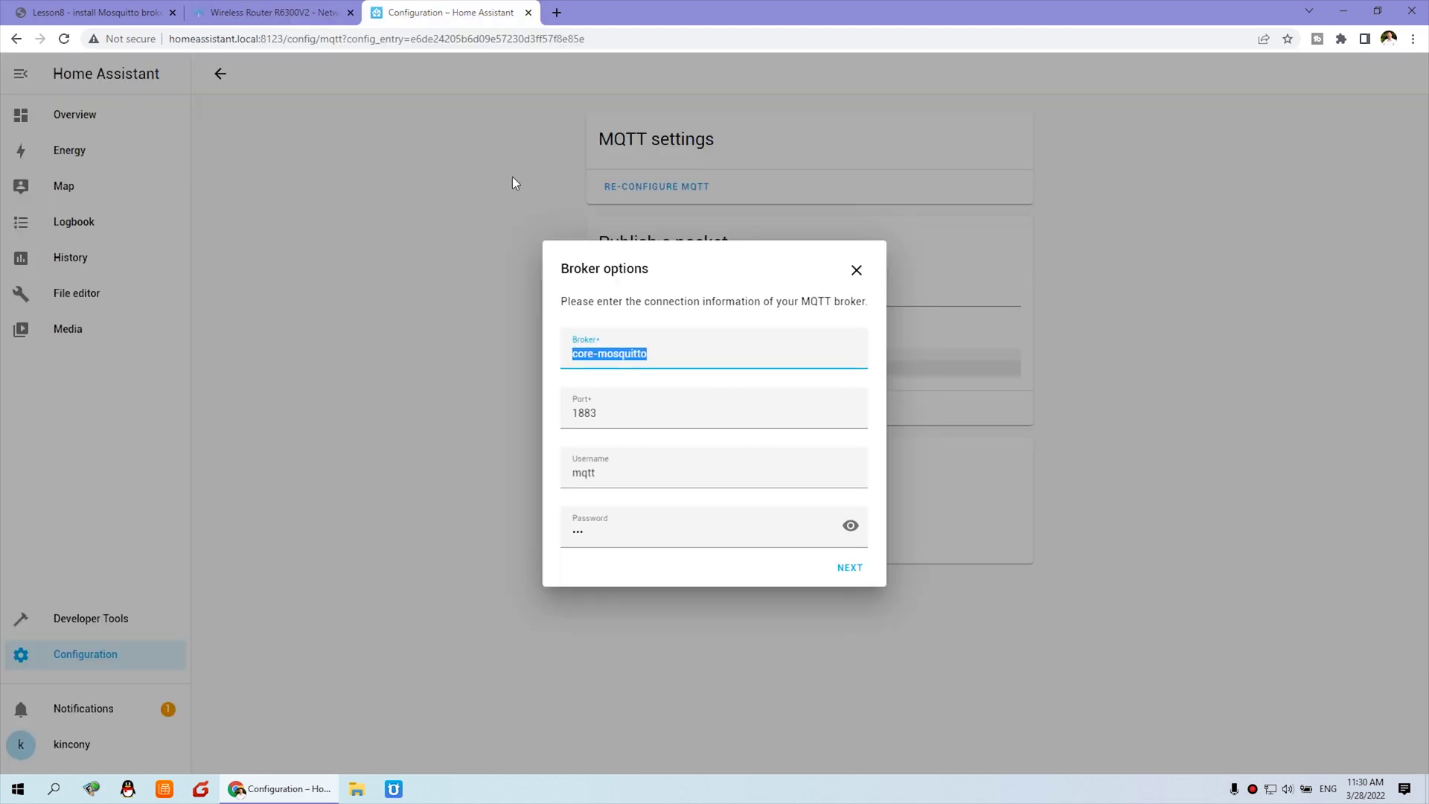
click(678, 352)
key(ctrl+a)
text(192.168.1.96)
Continue to the MQTT options page and save them.
click(857, 570)
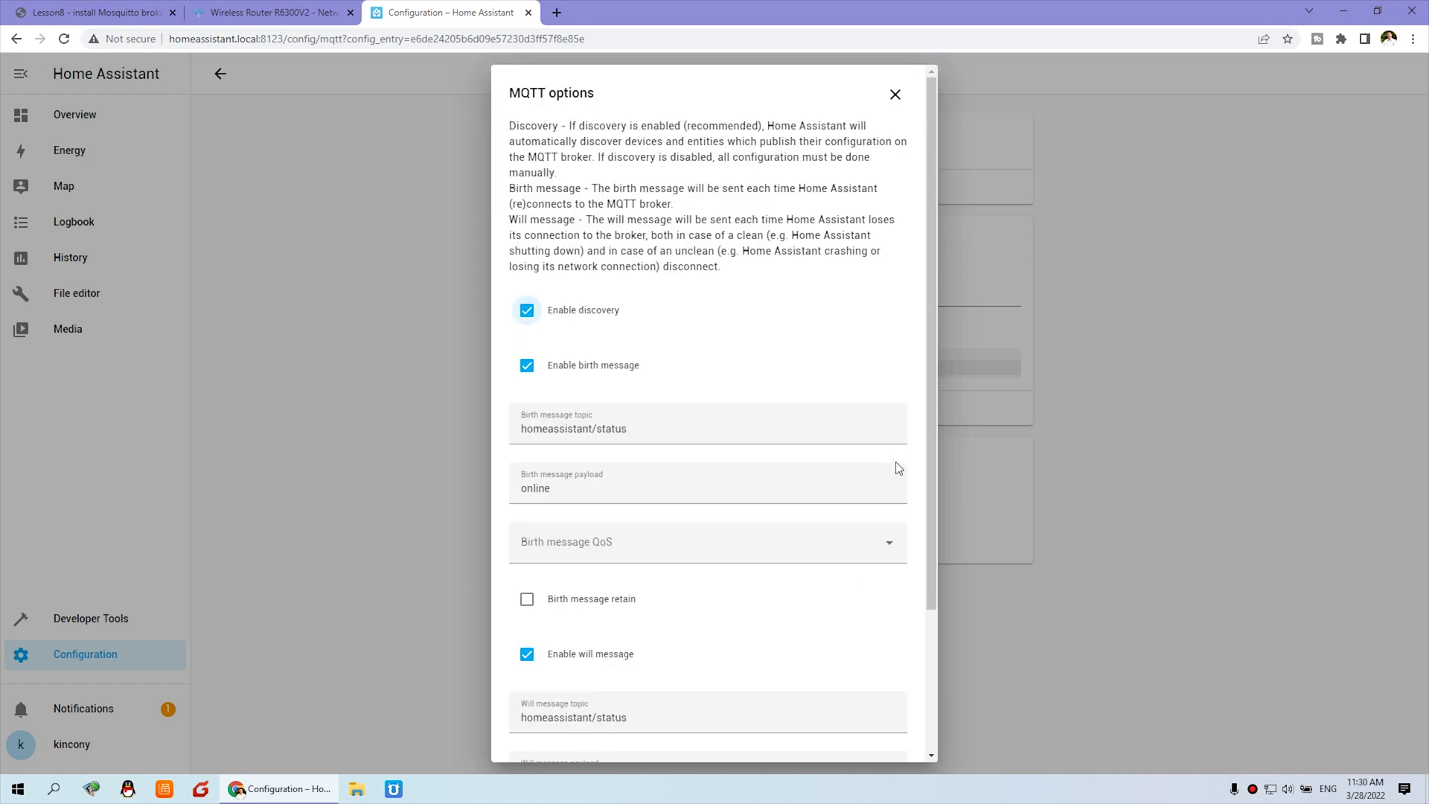
scroll(841, 425, down, 3)
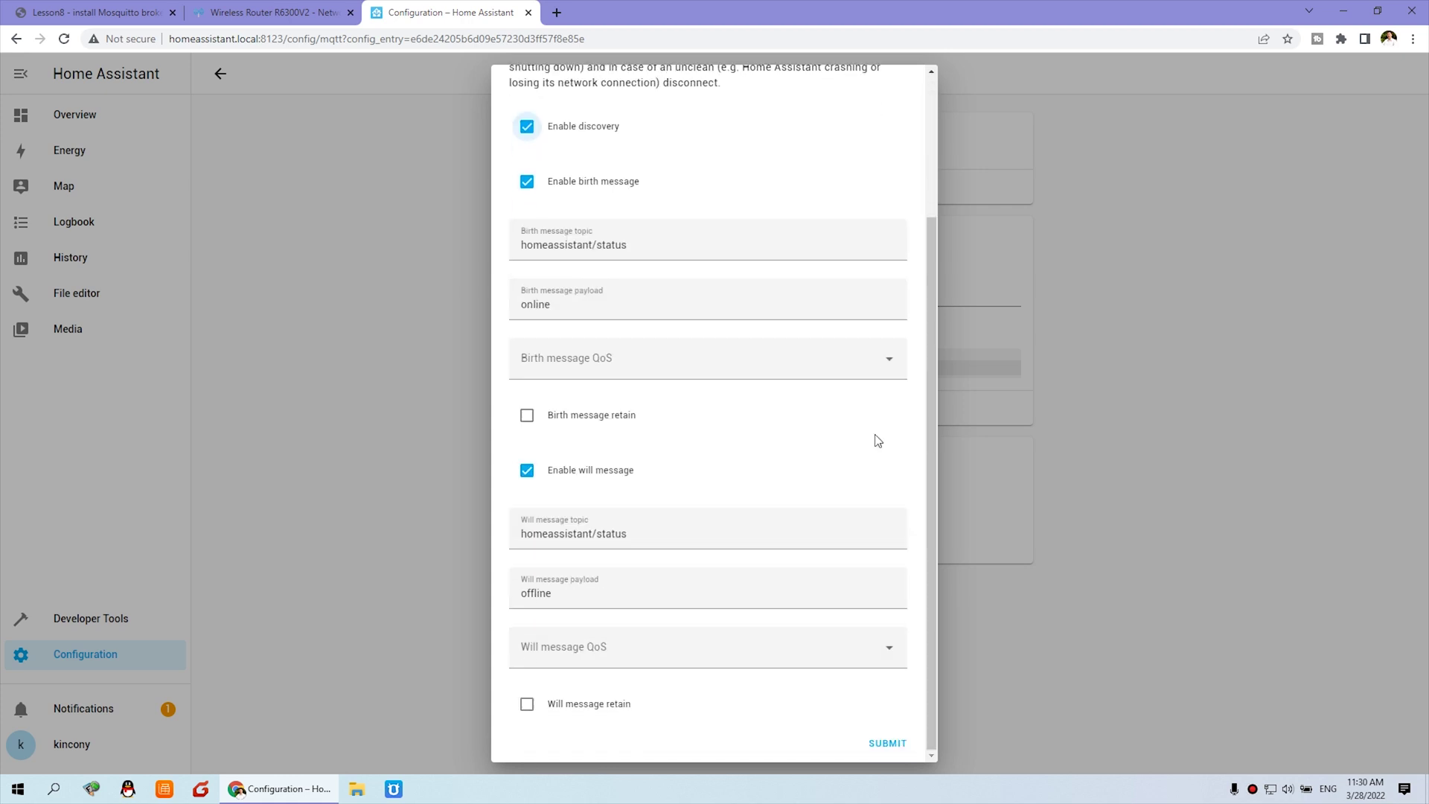
click(888, 743)
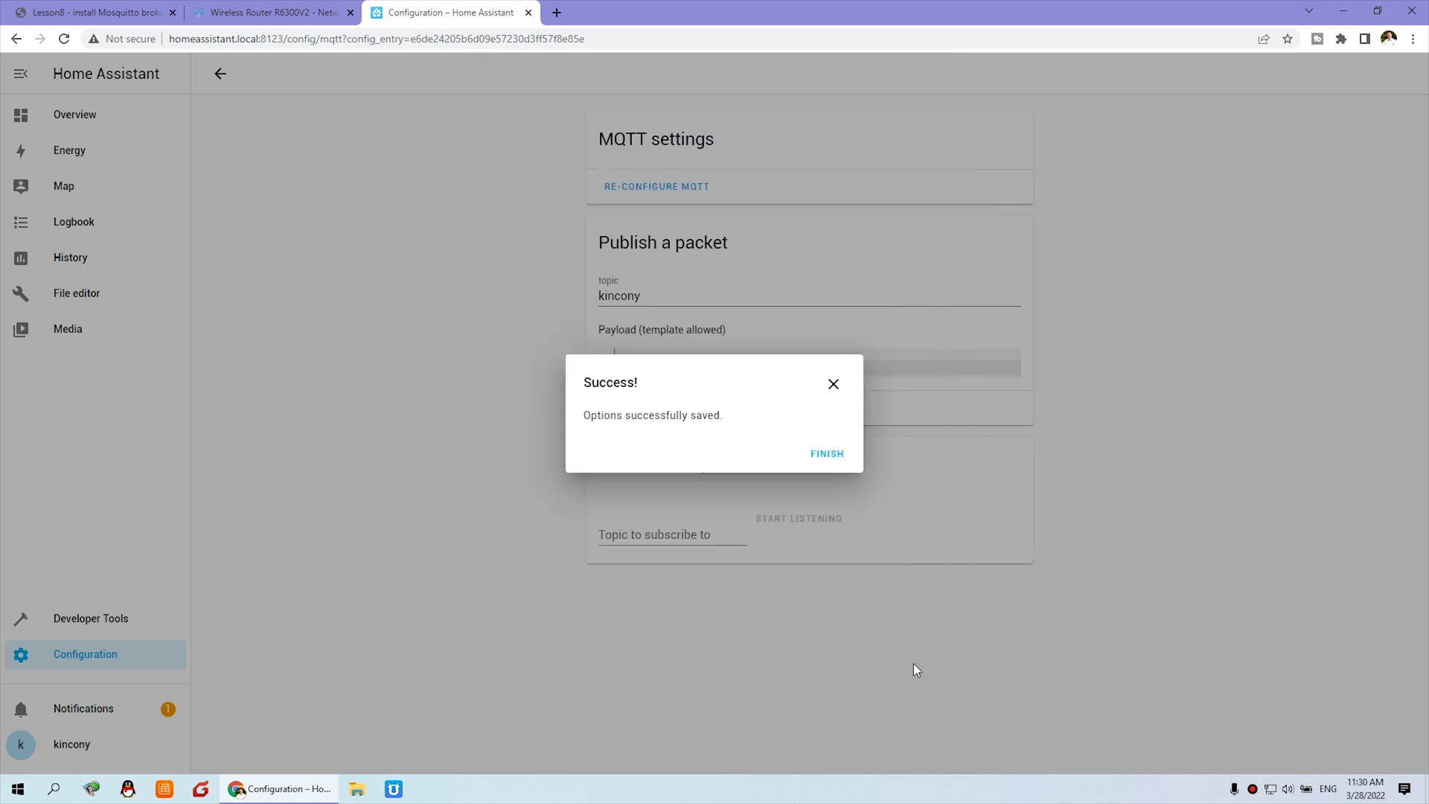
click(837, 453)
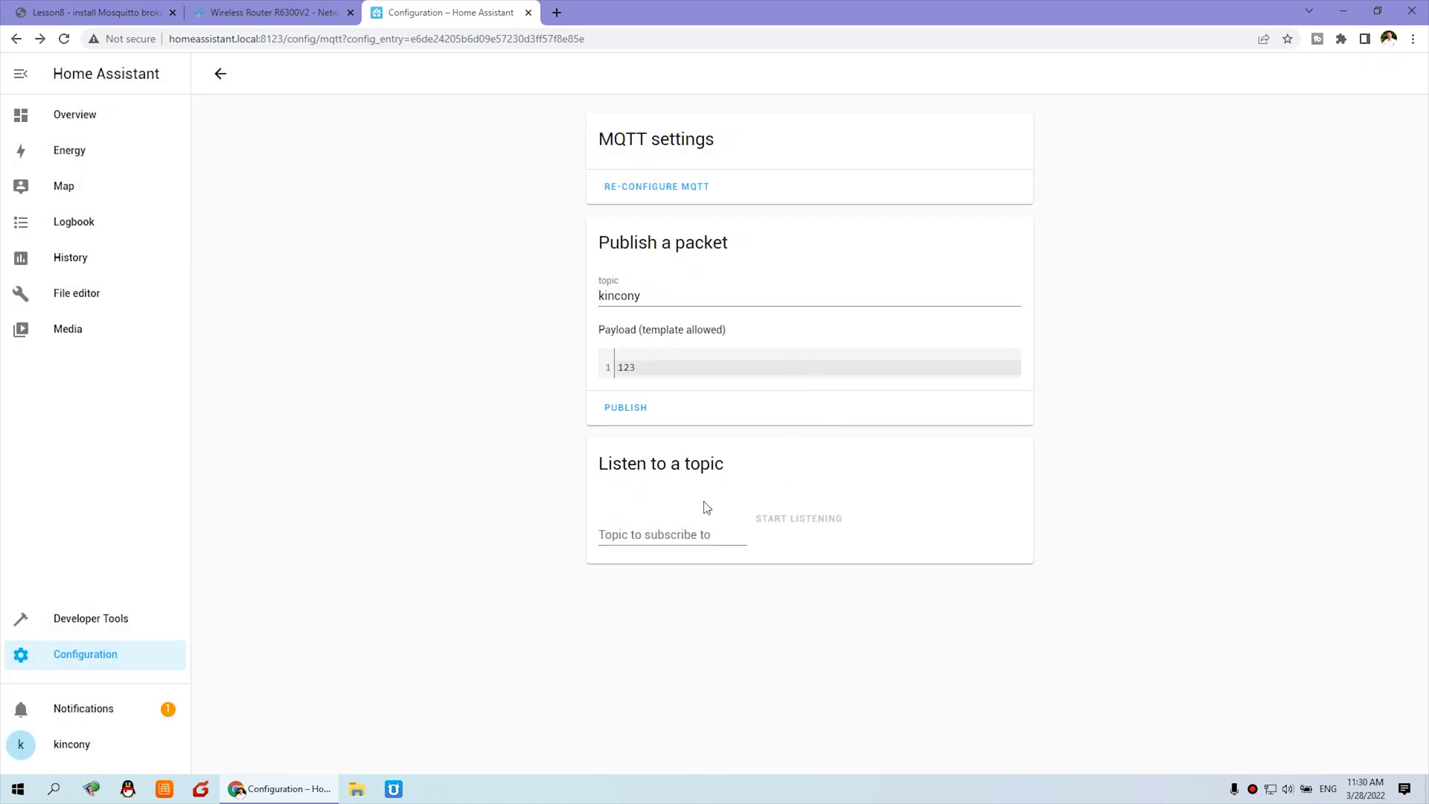
Subscribe the MQTT listener to topic abc and start listening.
drag(599, 466, 729, 468)
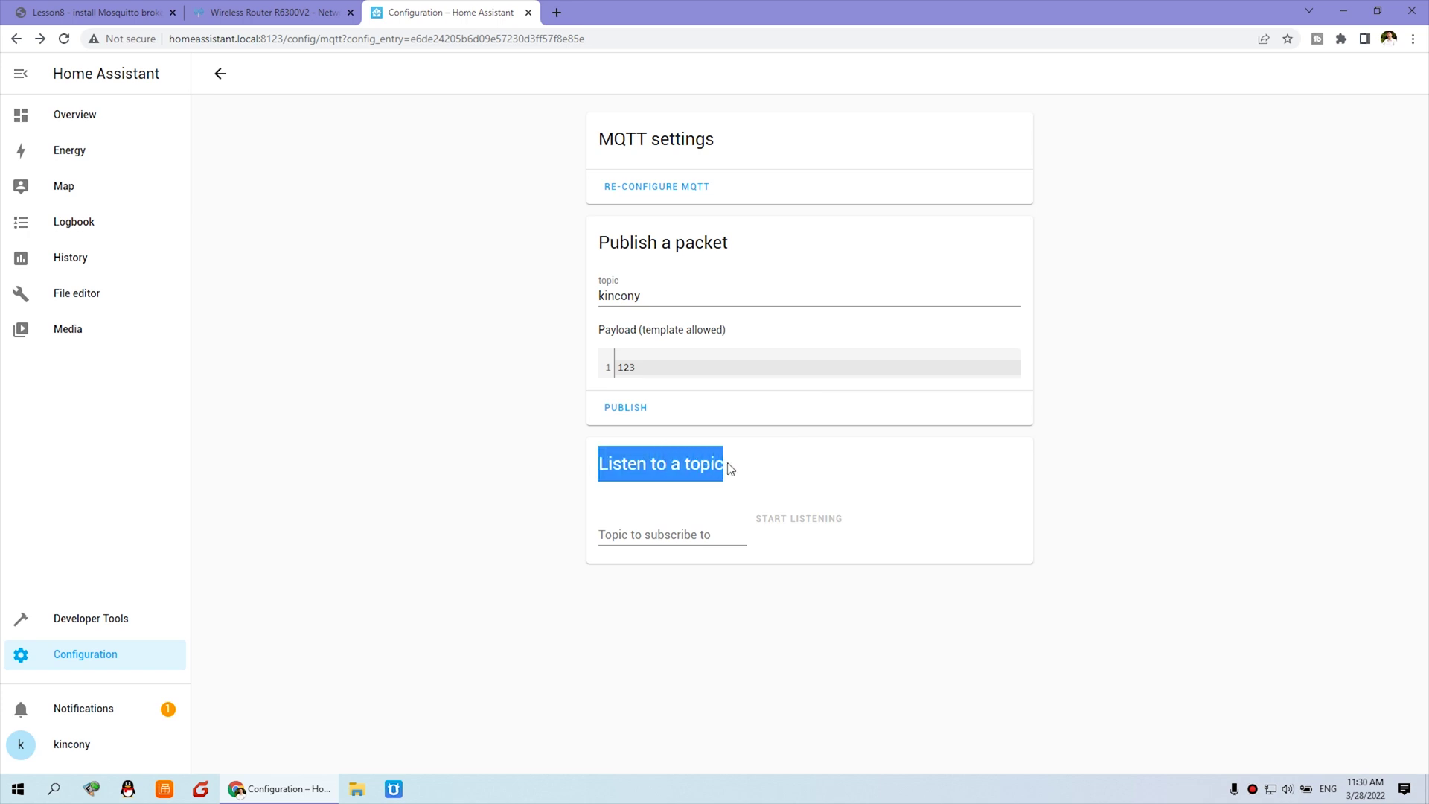
click(609, 242)
drag(609, 242, 744, 252)
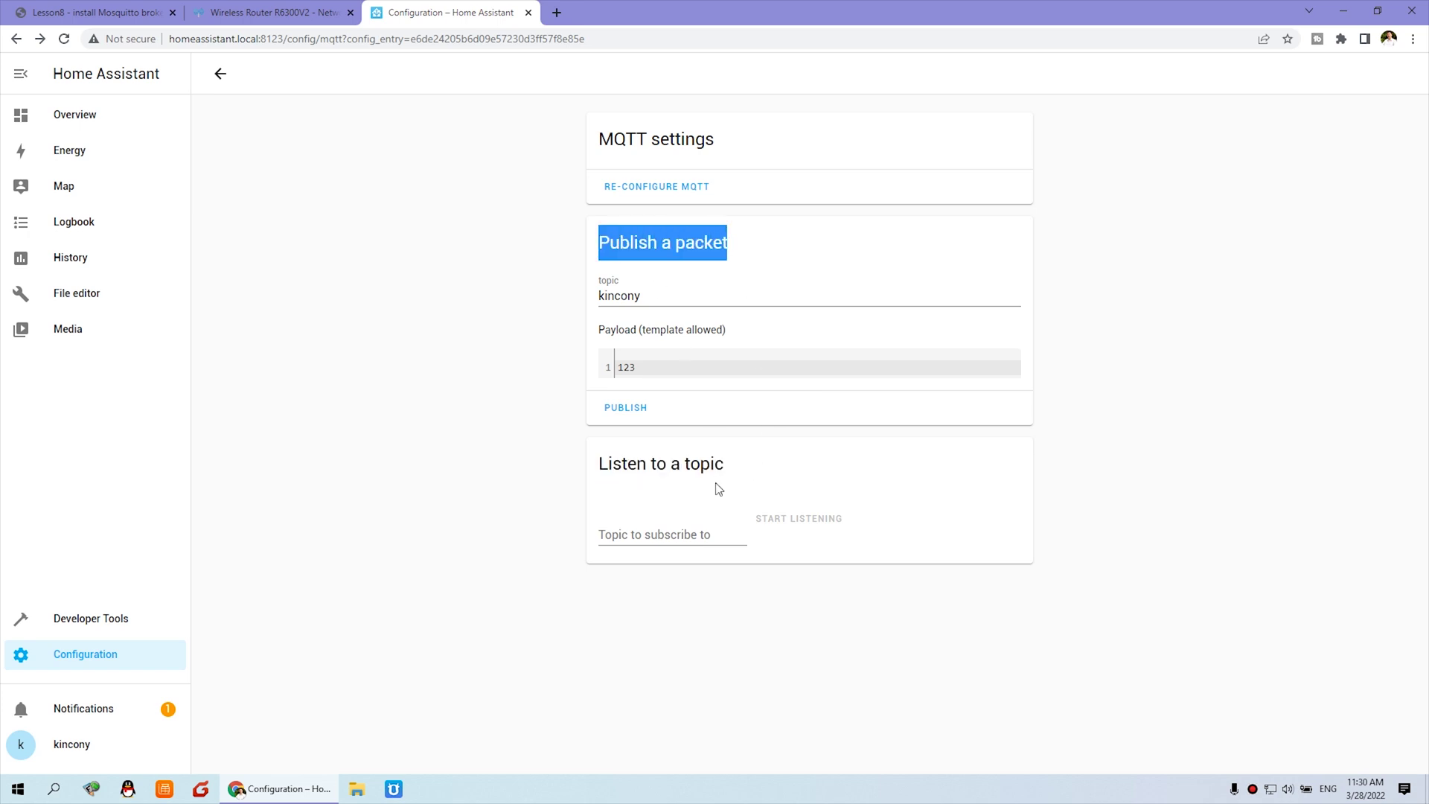
click(645, 532)
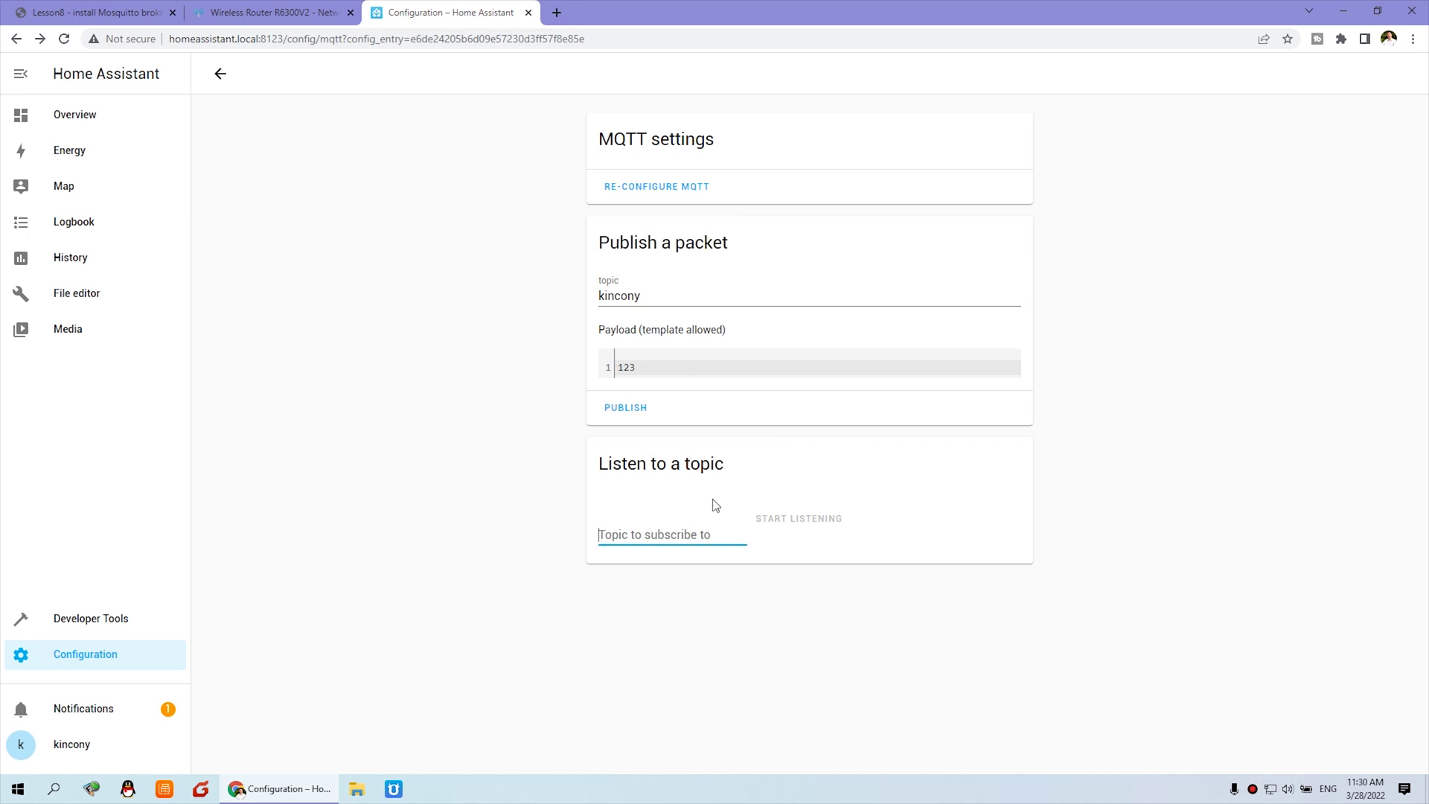
text(abc)
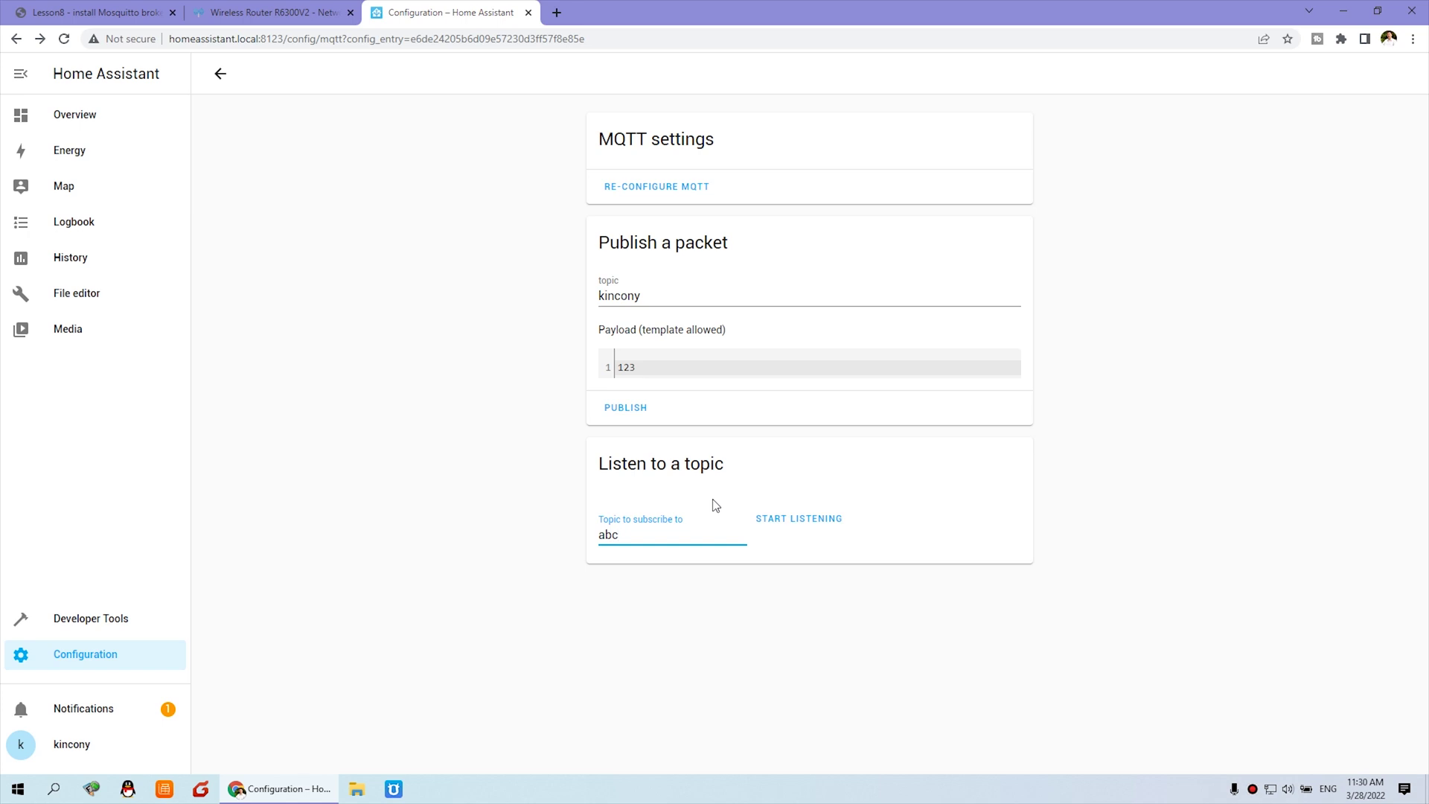
click(810, 521)
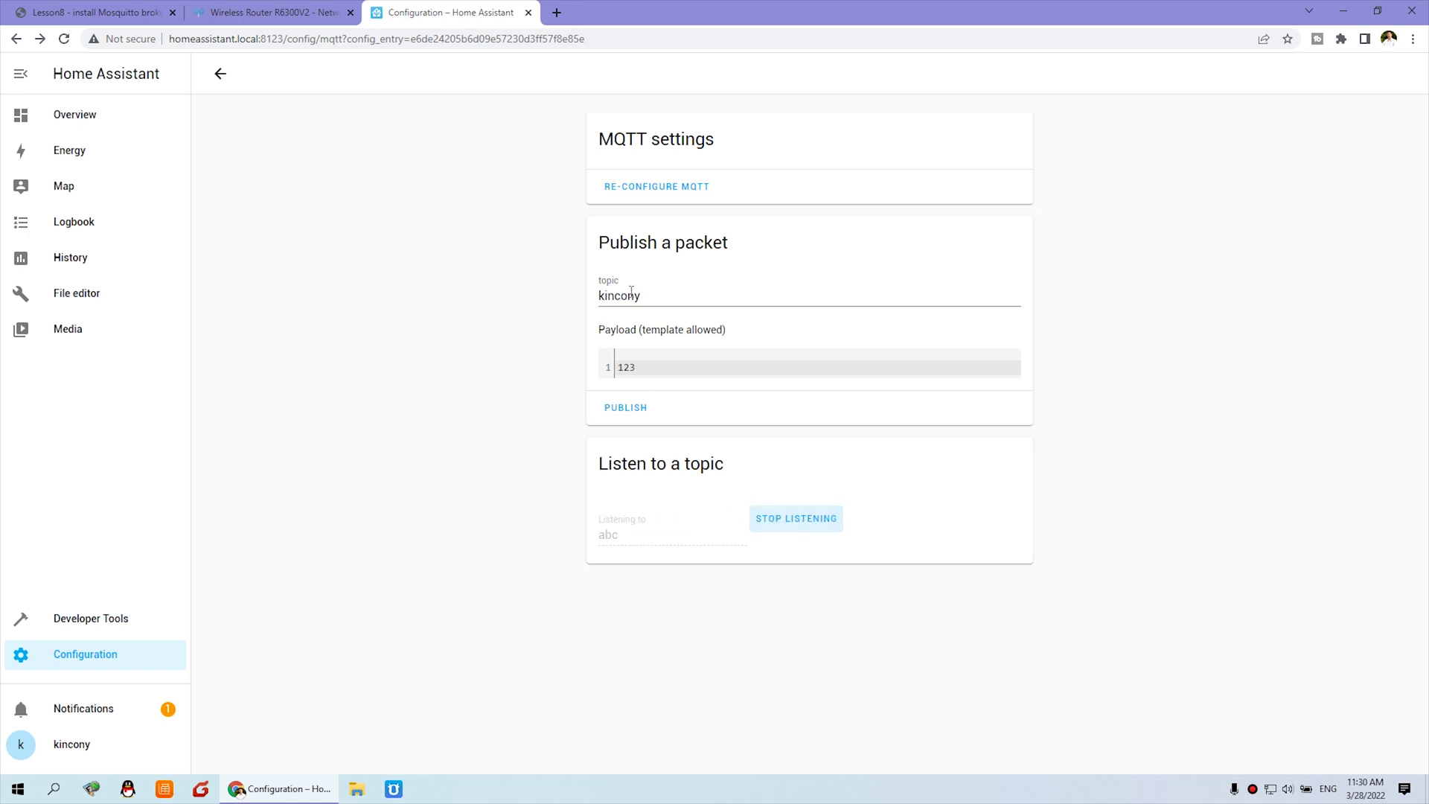
Publish payload 123456 to topic abc and confirm Message 0 arrives with it.
click(657, 295)
drag(656, 295, 599, 295)
text(abc)
drag(646, 367, 546, 372)
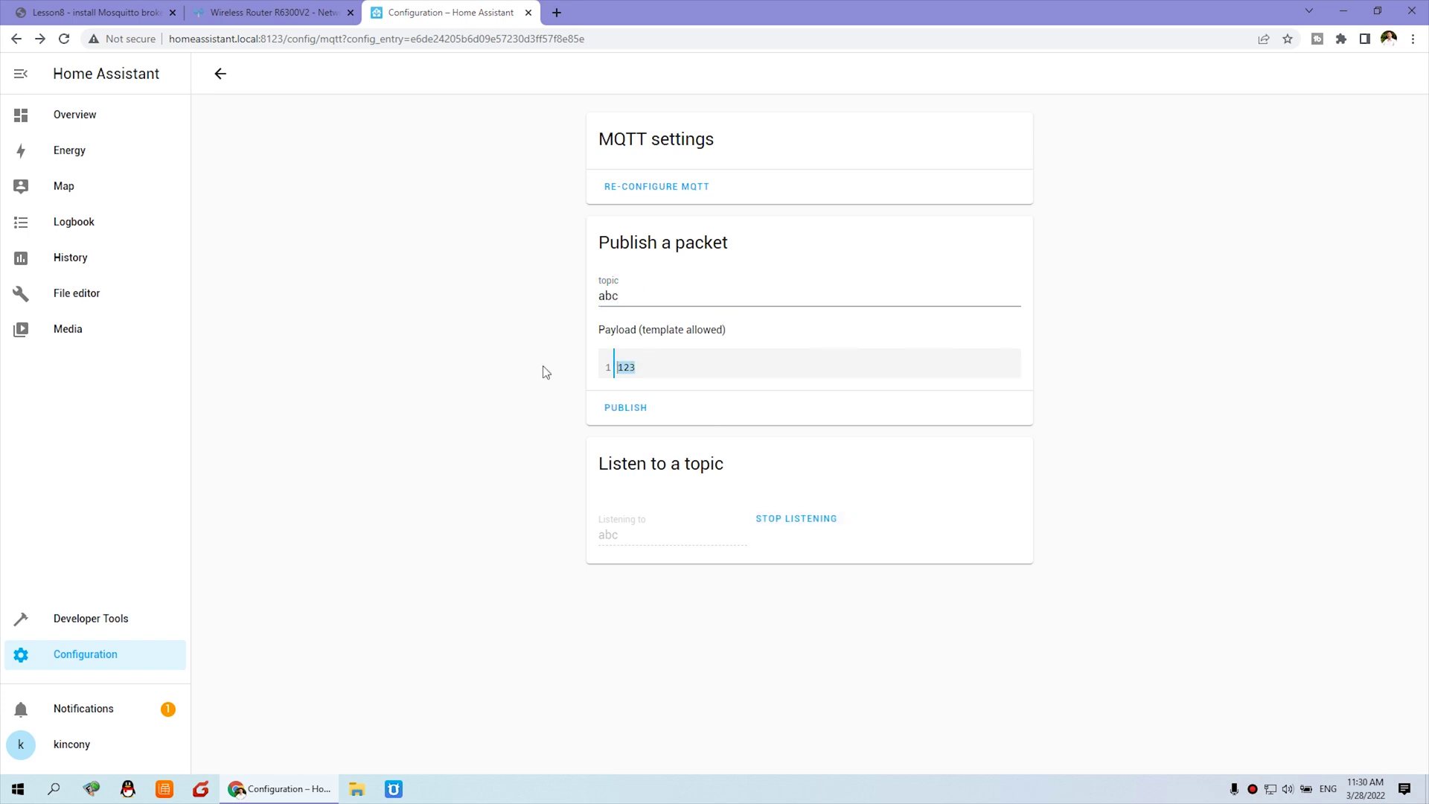
text(1234)
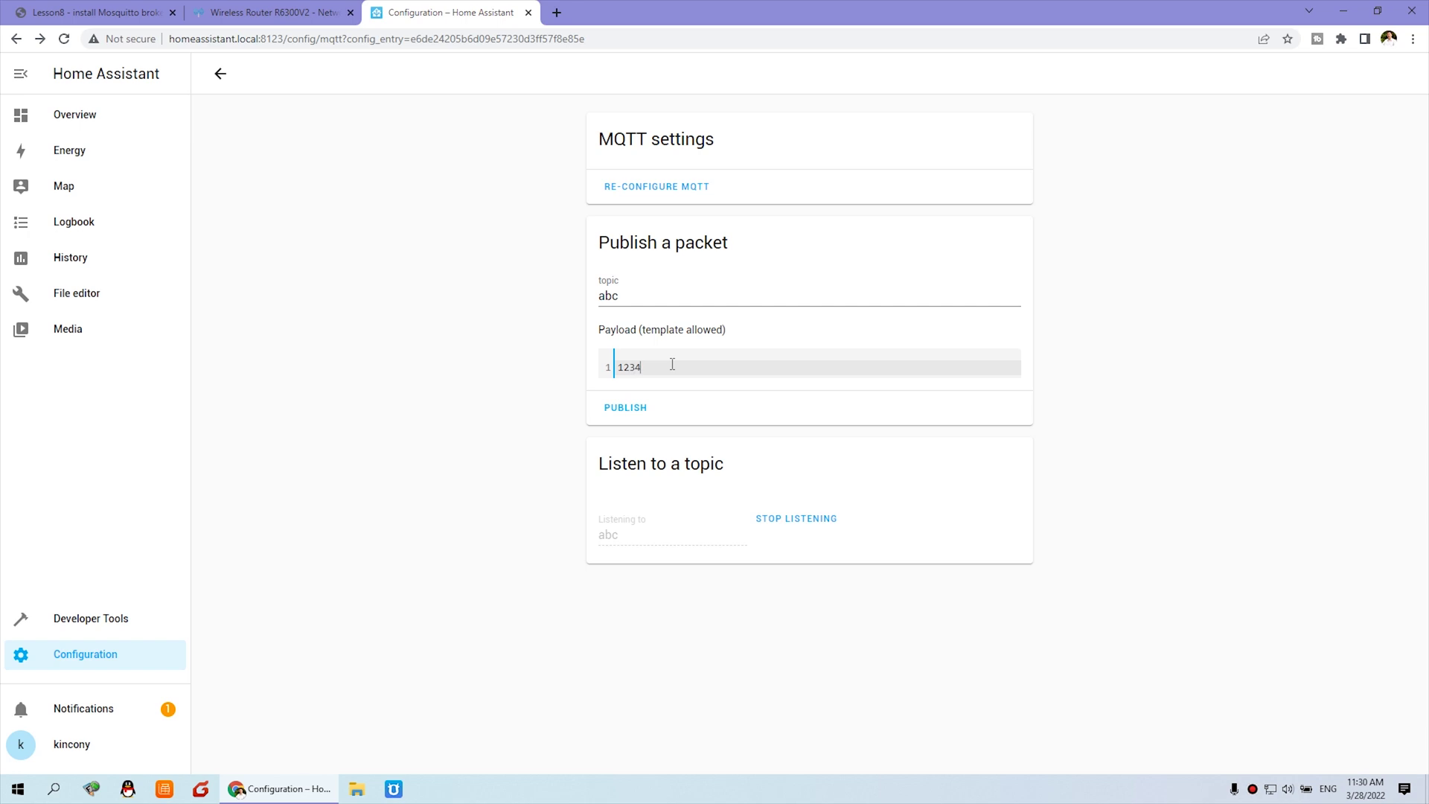
text(56)
click(641, 410)
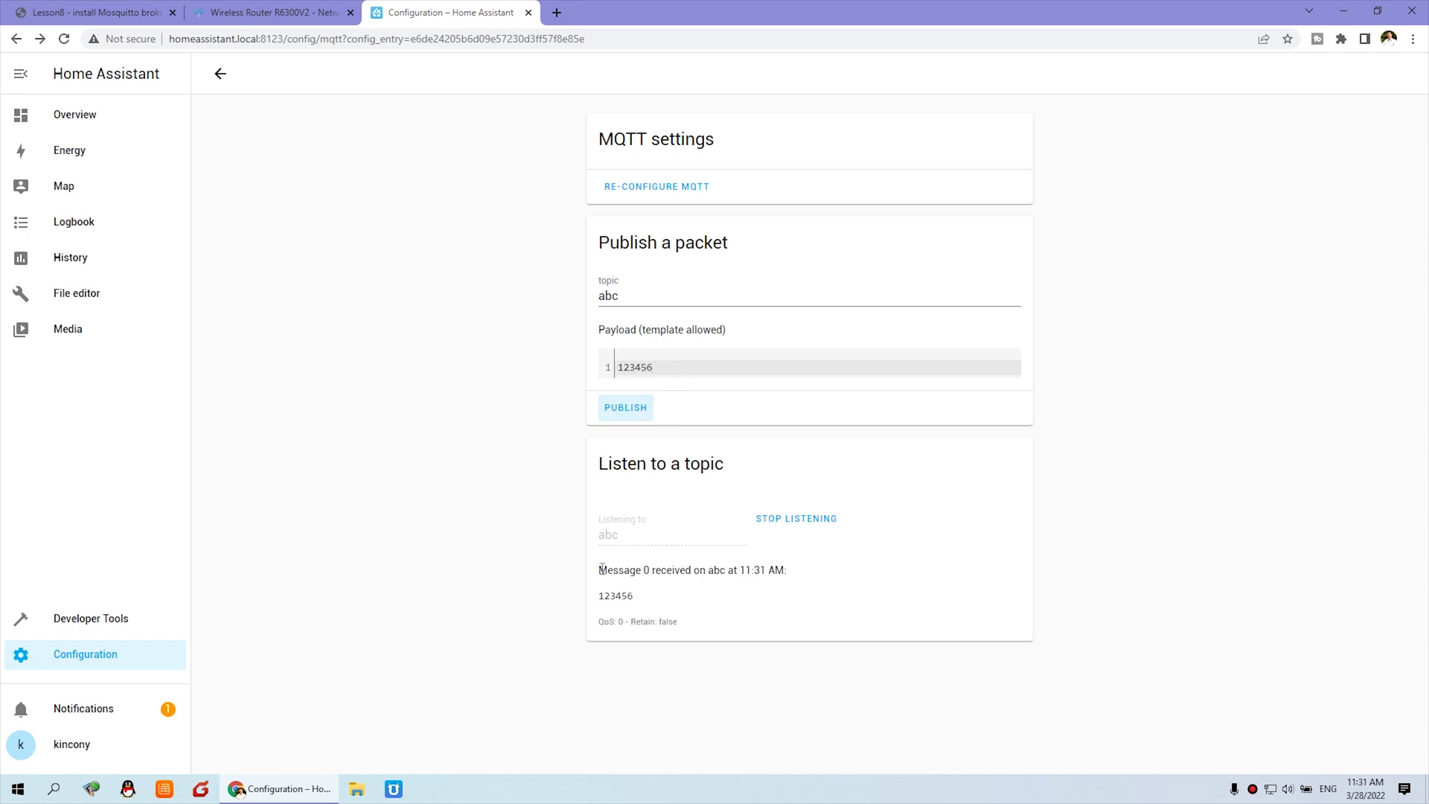
drag(601, 569, 793, 571)
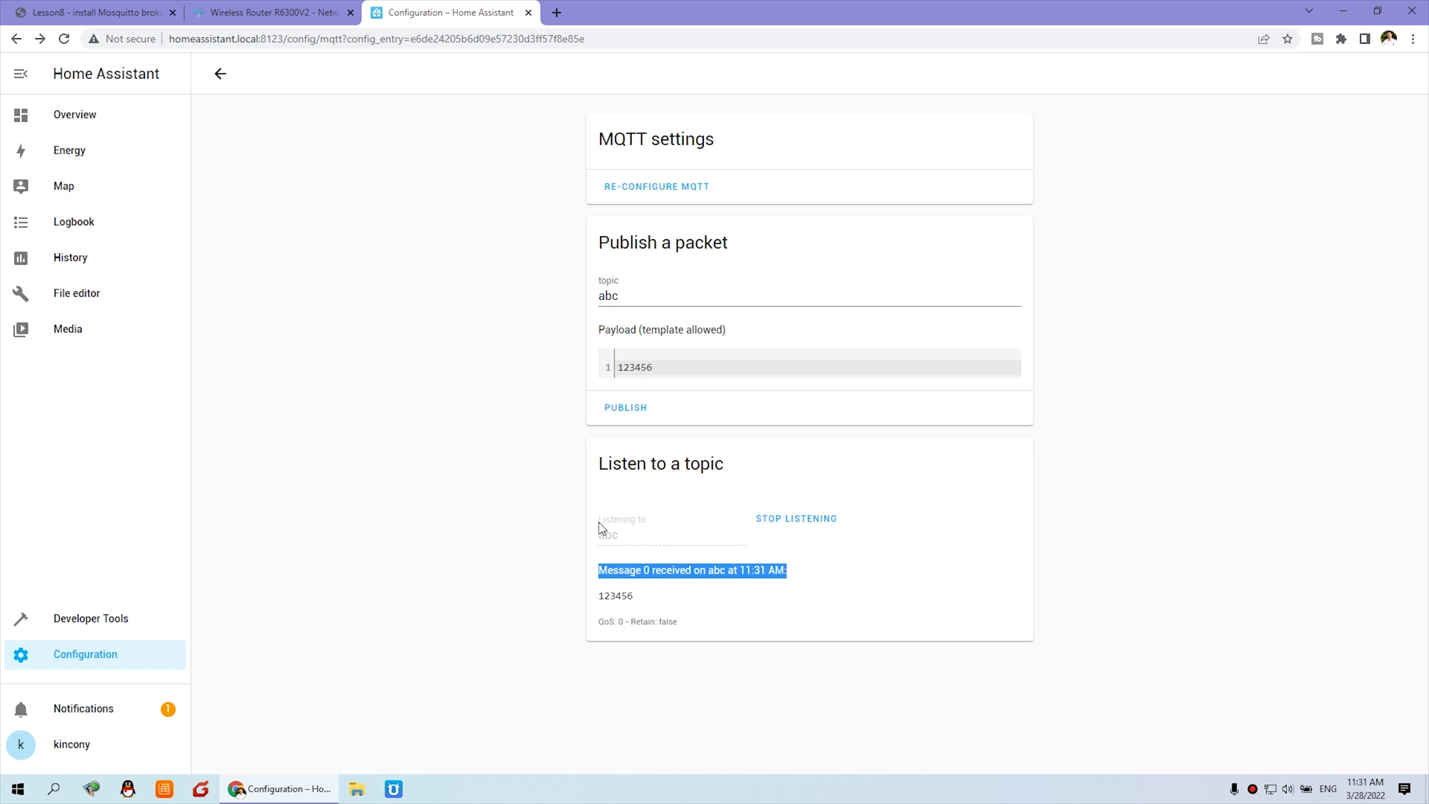
drag(600, 595, 635, 599)
Publish the payload to topic abcd several times, confirming nothing arrives on abc.
click(640, 297)
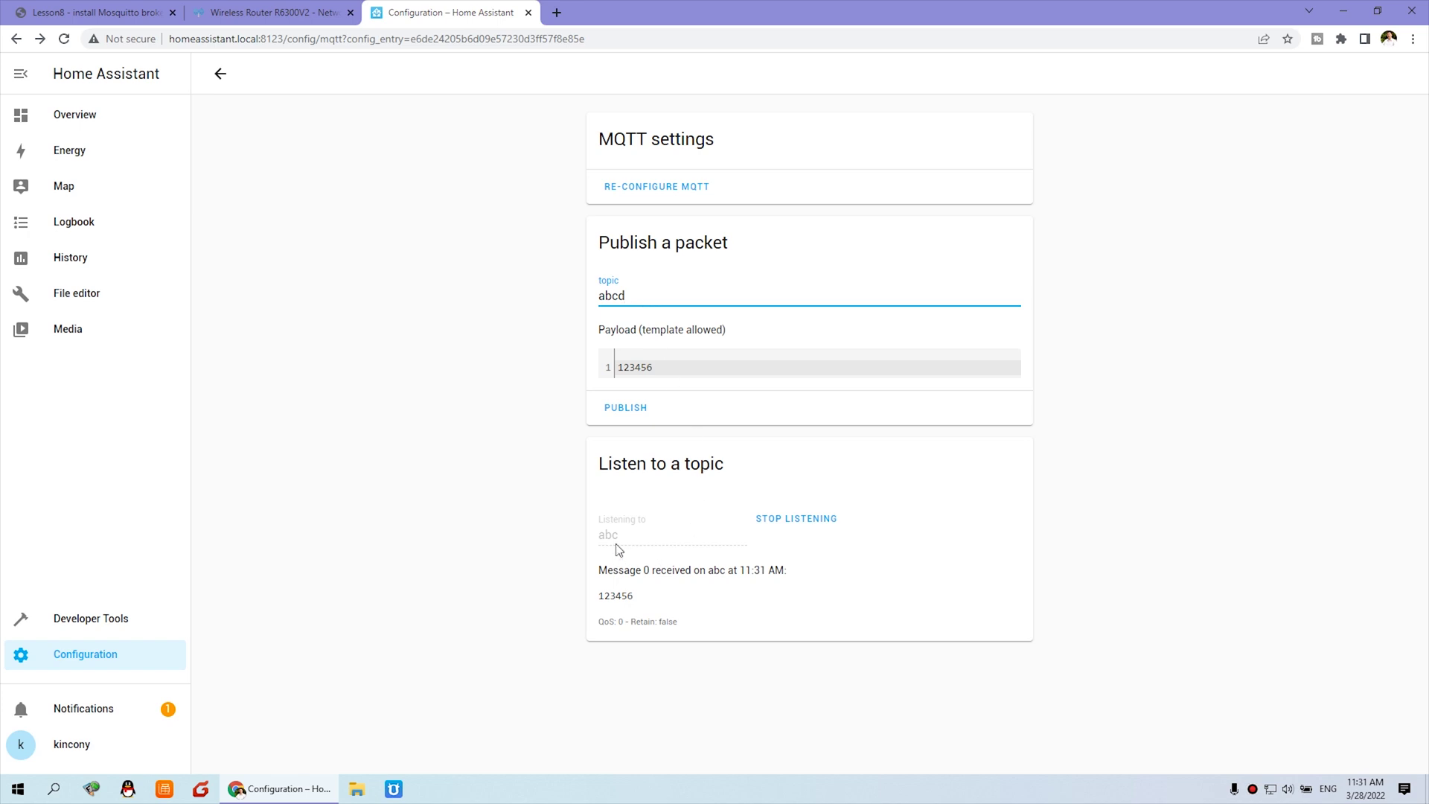
click(631, 407)
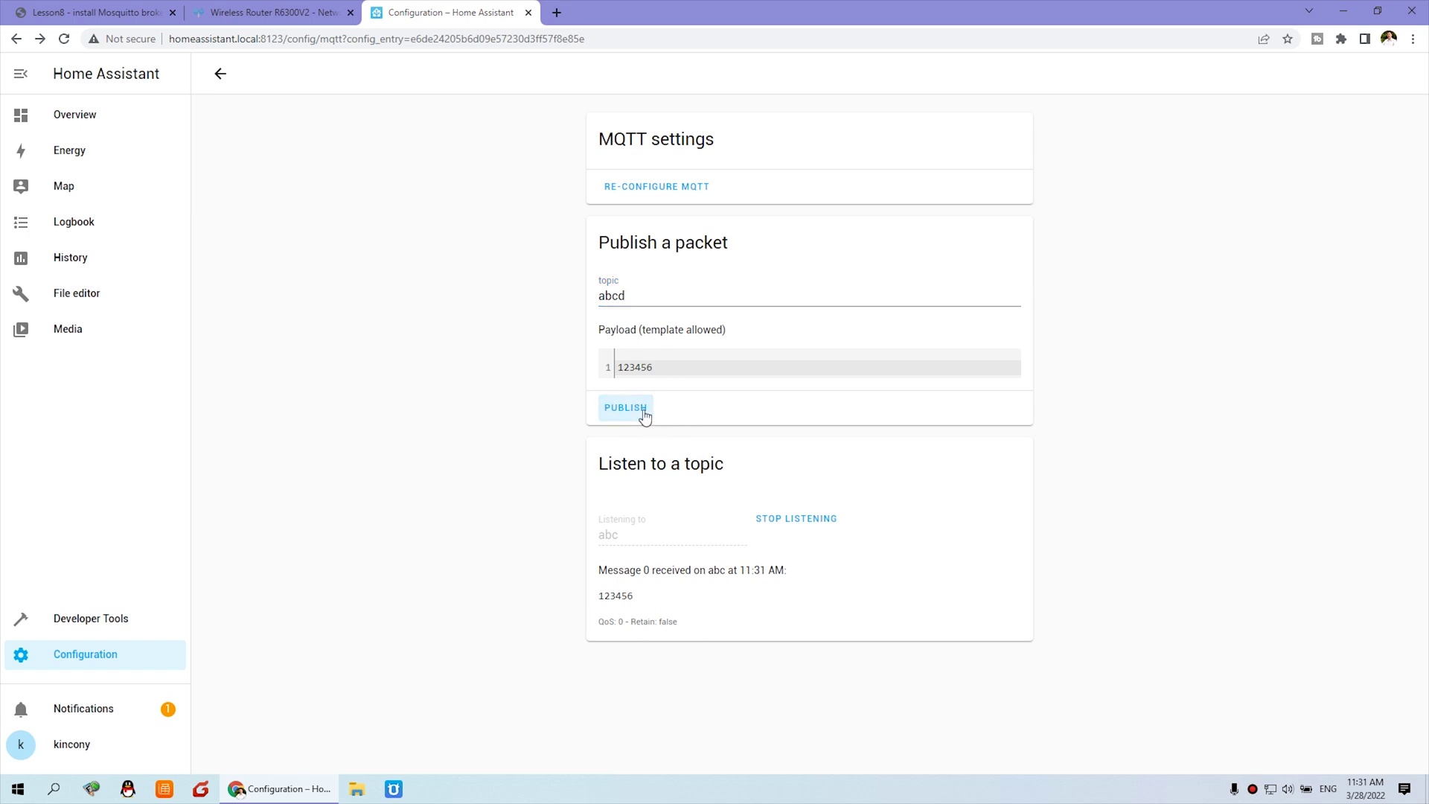
click(638, 411)
click(651, 412)
Publish payload 12345678 to topic abc and confirm it arrives as Message 1.
click(648, 298)
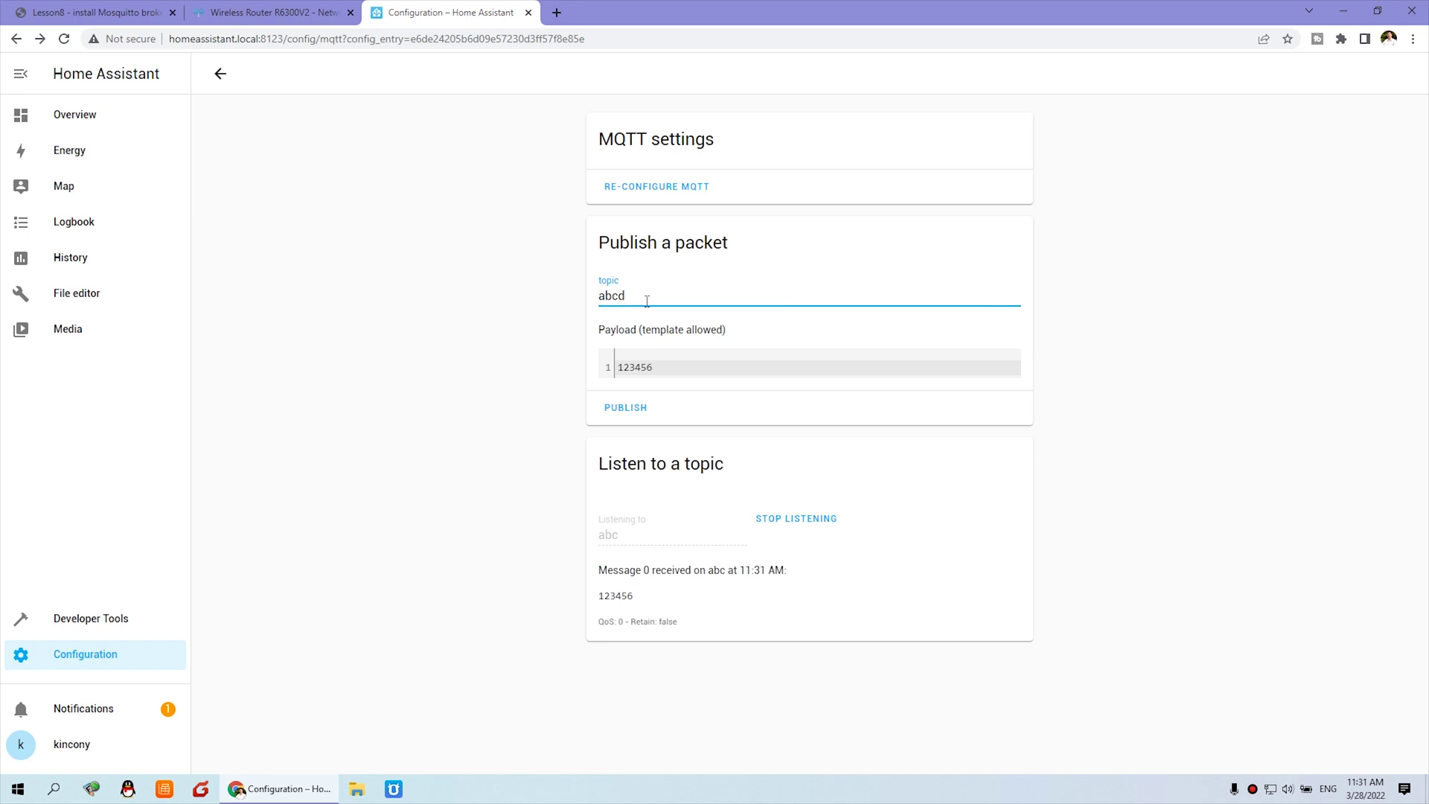
click(683, 368)
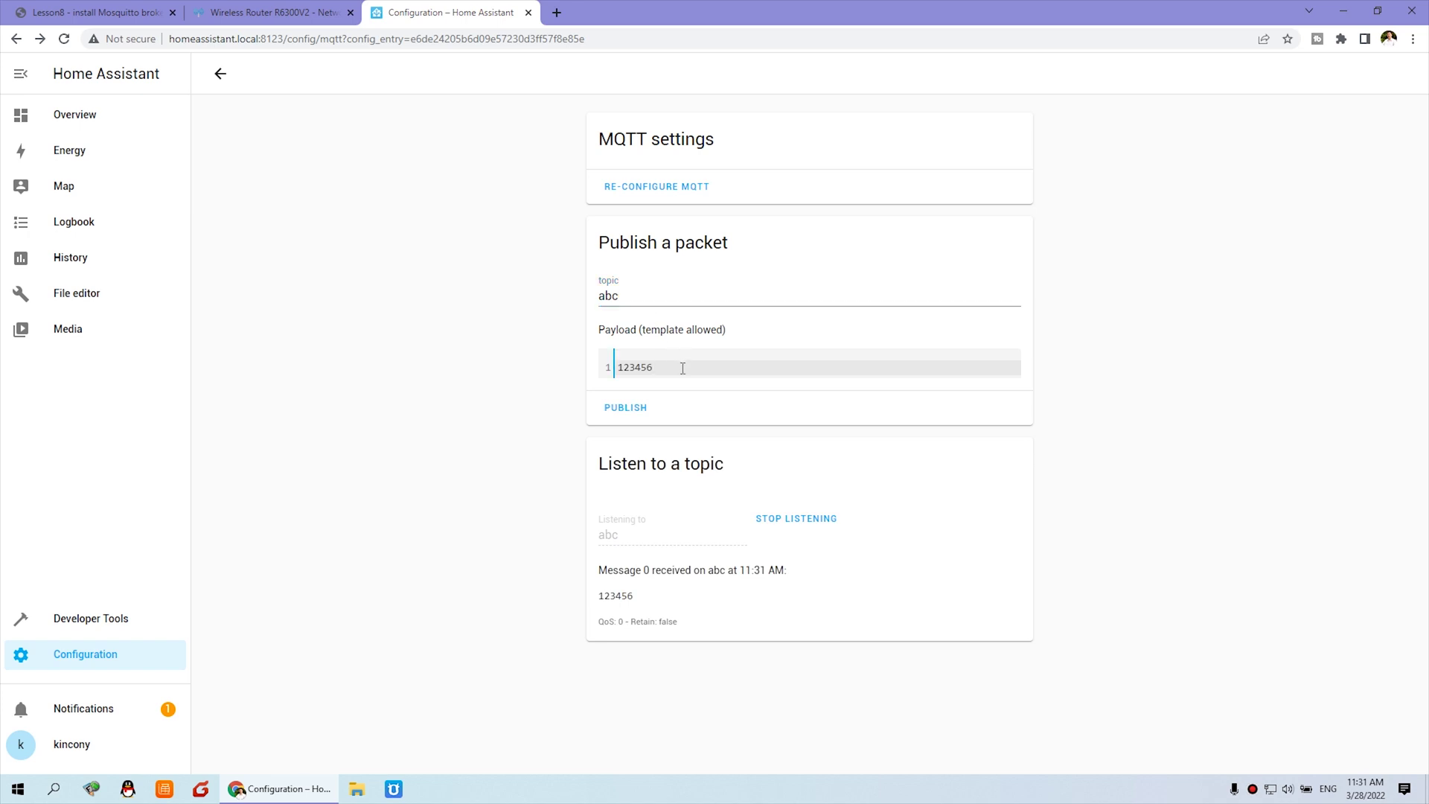
text(78)
click(629, 408)
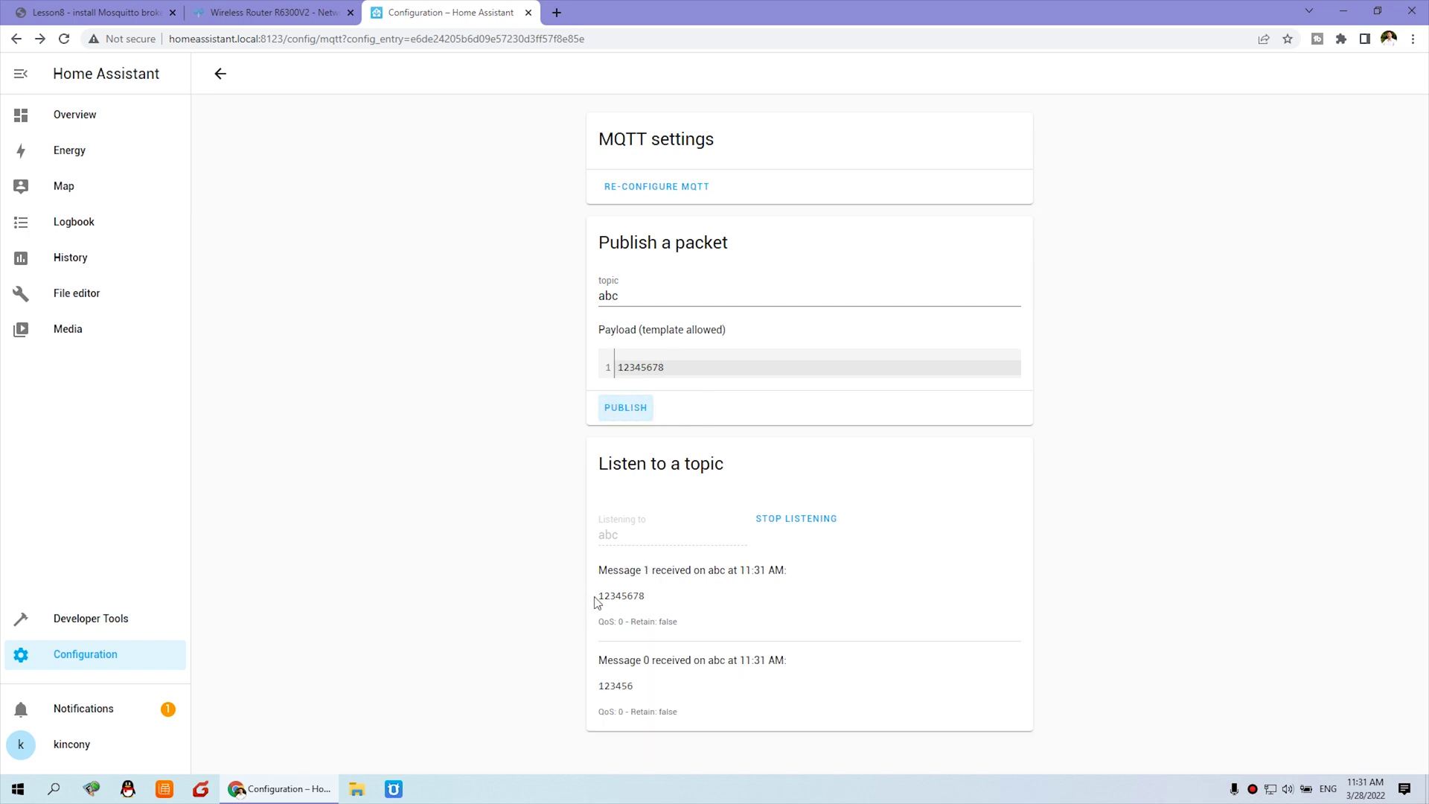
drag(598, 603, 646, 603)
Go back to the Lesson8 tutorial and scroll up to '2. Install mosquito MQTT broker on home assistant'.
click(87, 8)
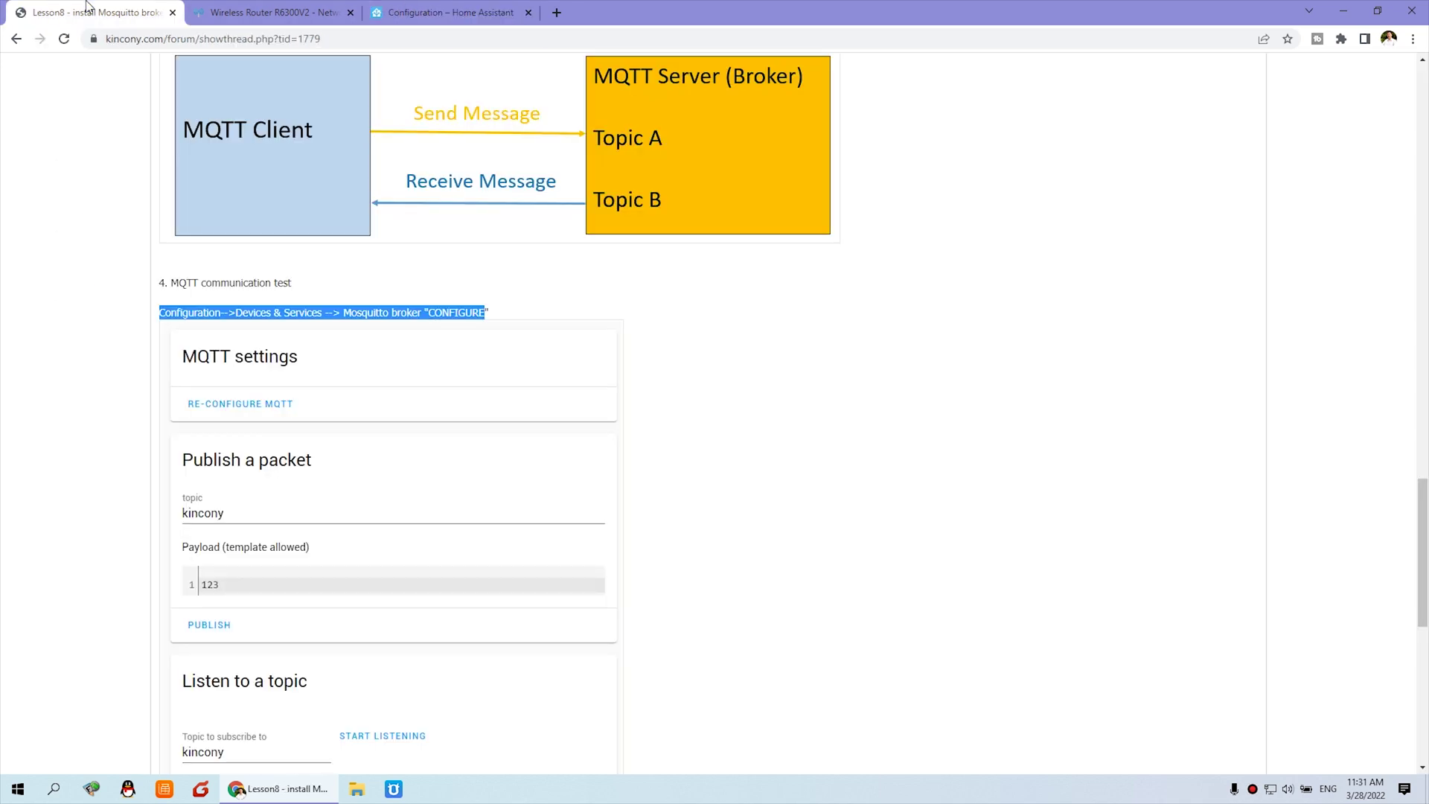
scroll(745, 417, up, 2)
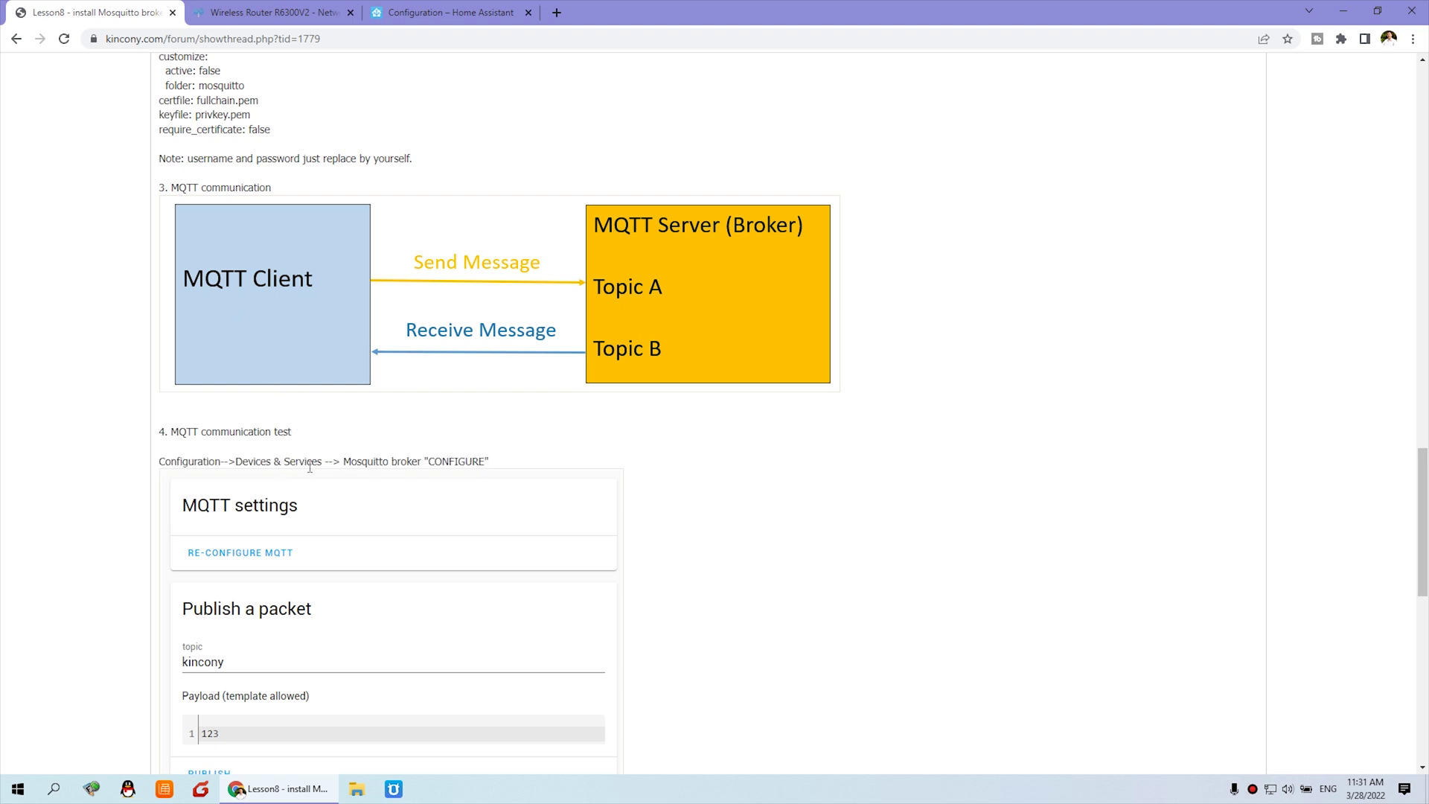
click(292, 420)
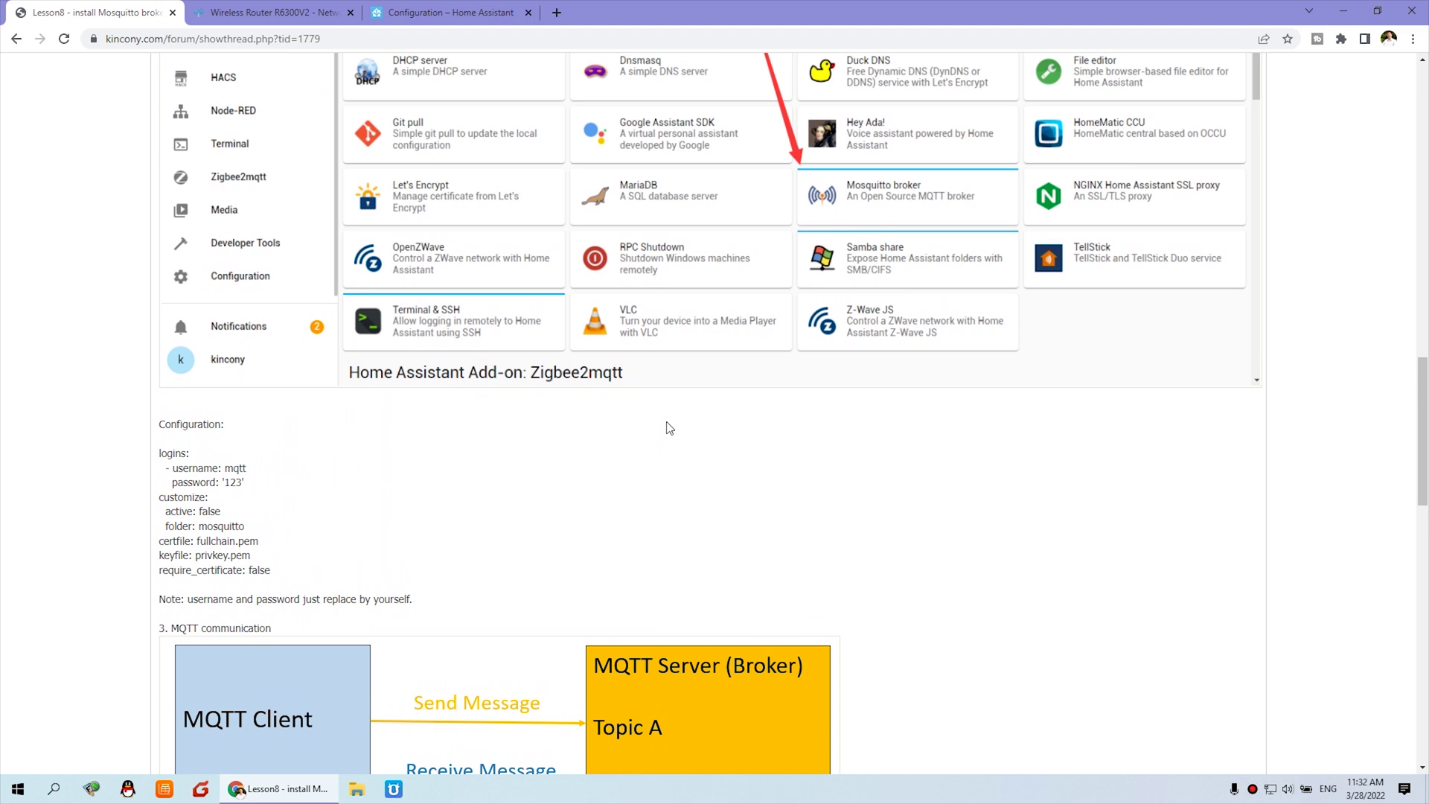
scroll(667, 426, up, 8)
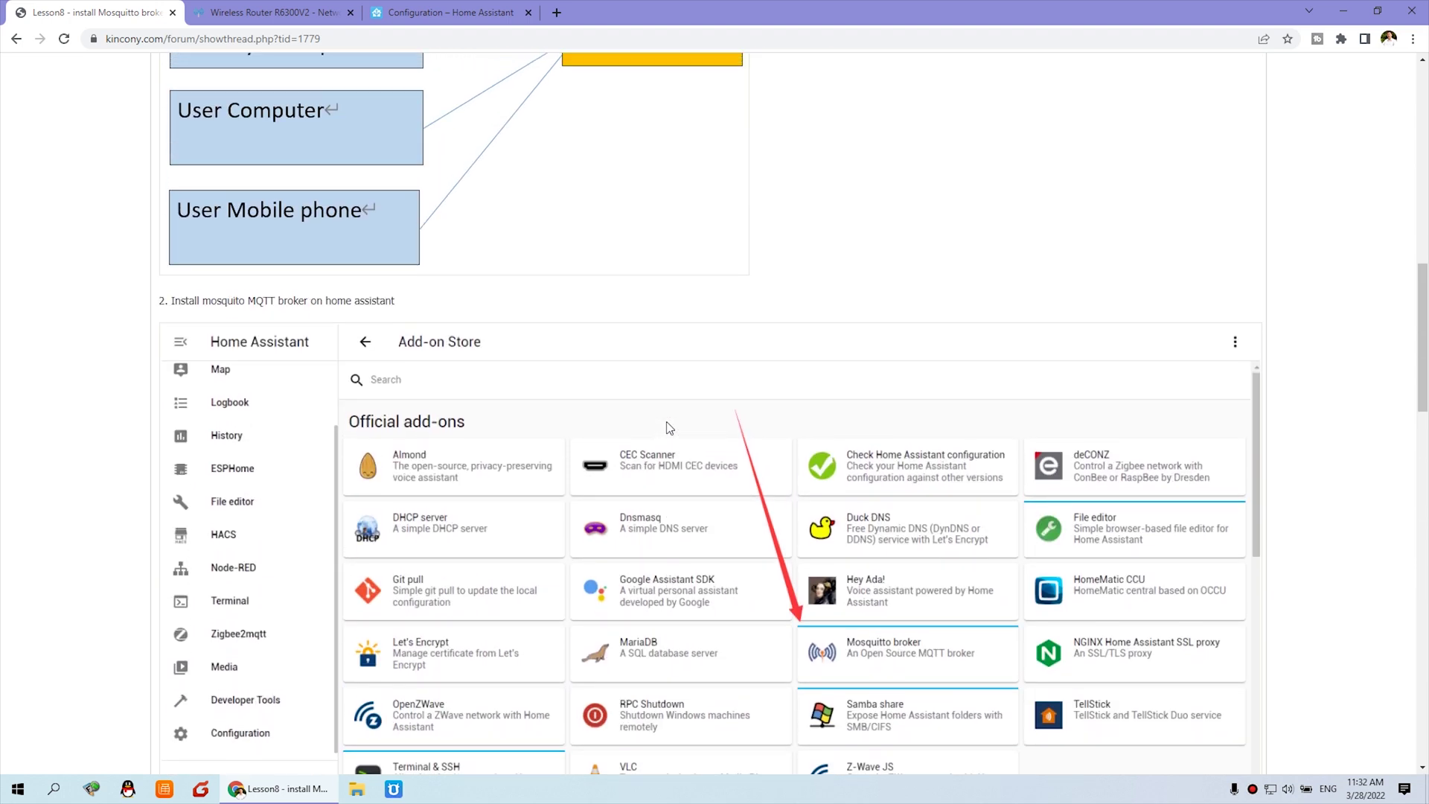